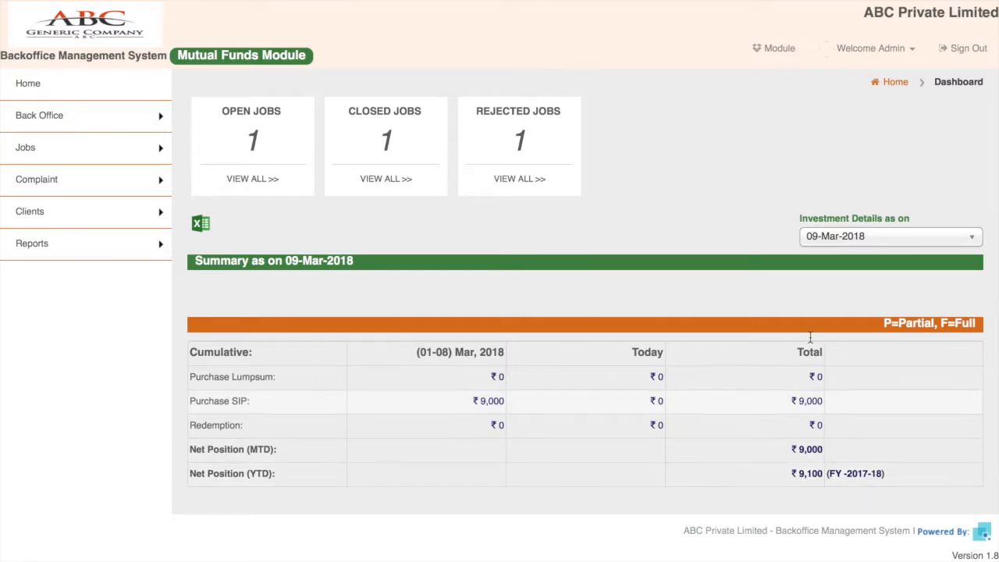
# Show the dashboard's investment details as on 05-Mar-2018 and look through the summary
pyautogui.click(908, 244)
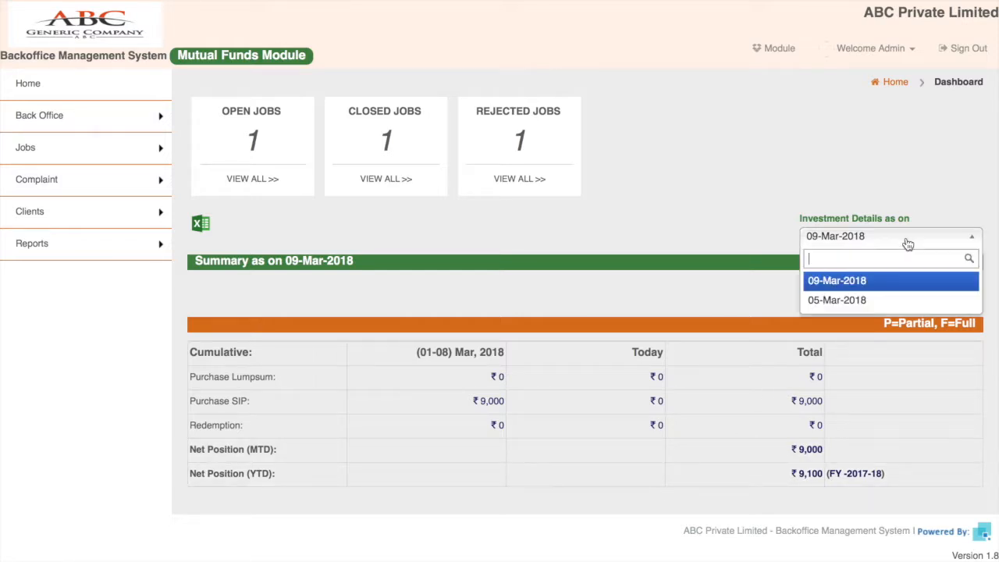
pyautogui.click(855, 304)
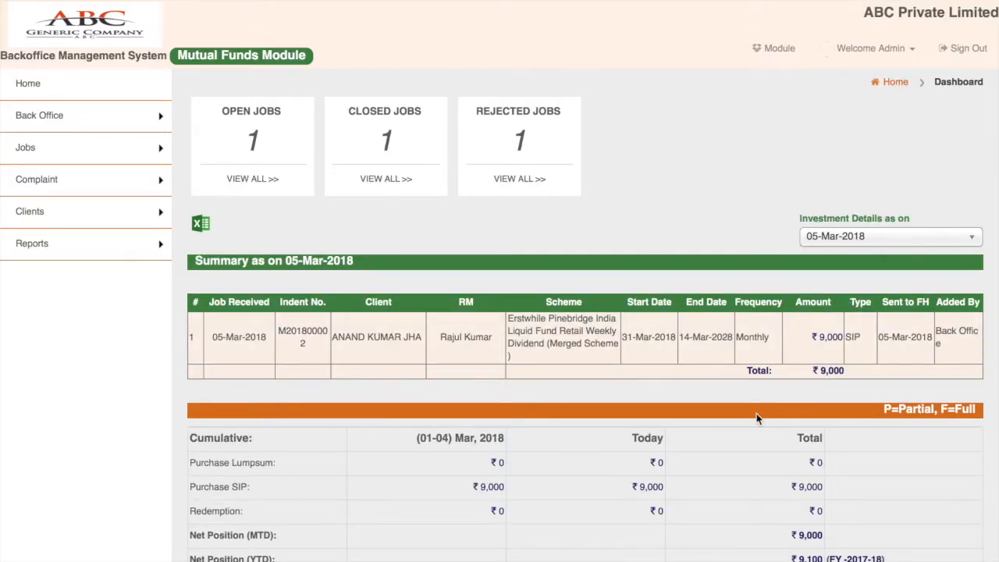
pyautogui.scroll(-2, 757, 419)
pyautogui.scroll(2, 757, 419)
# Open the form for adding a new job
pyautogui.moveTo(104, 150)
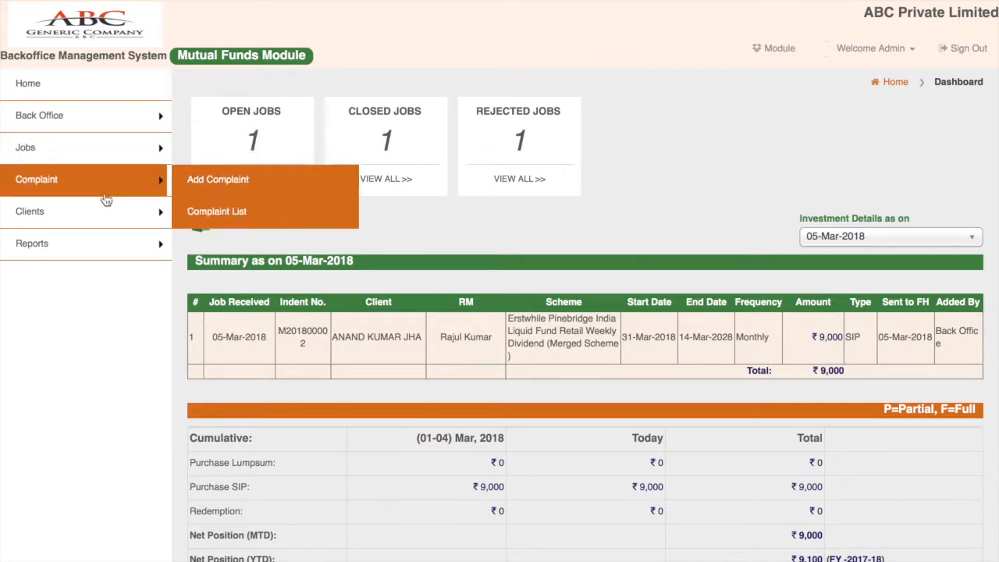
pyautogui.moveTo(109, 116)
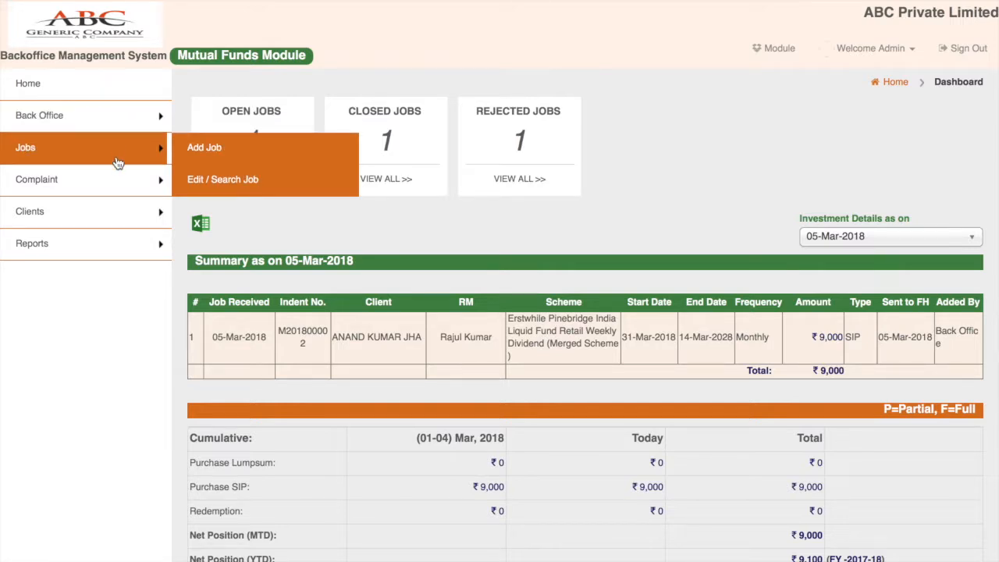
pyautogui.click(207, 149)
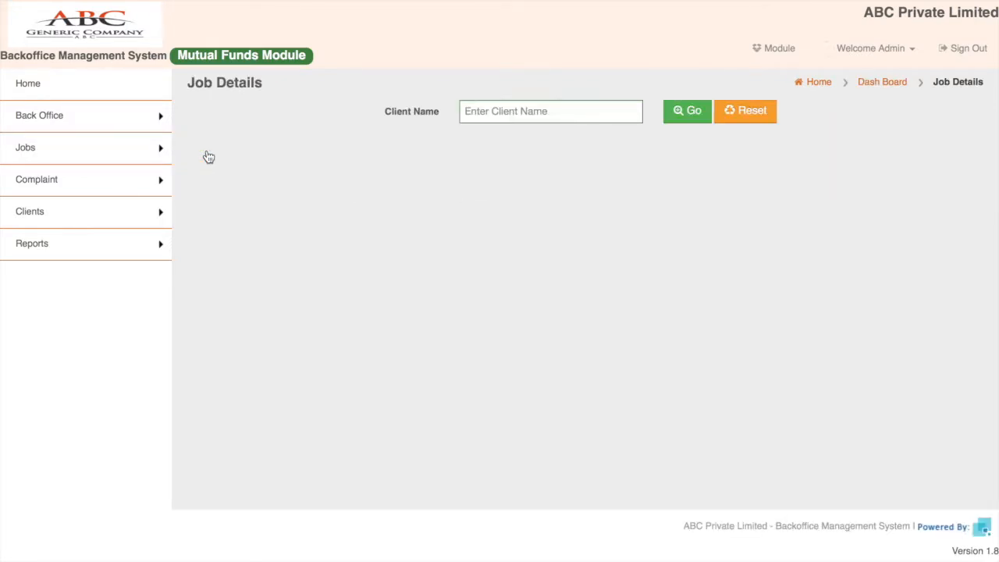
pyautogui.click(484, 111)
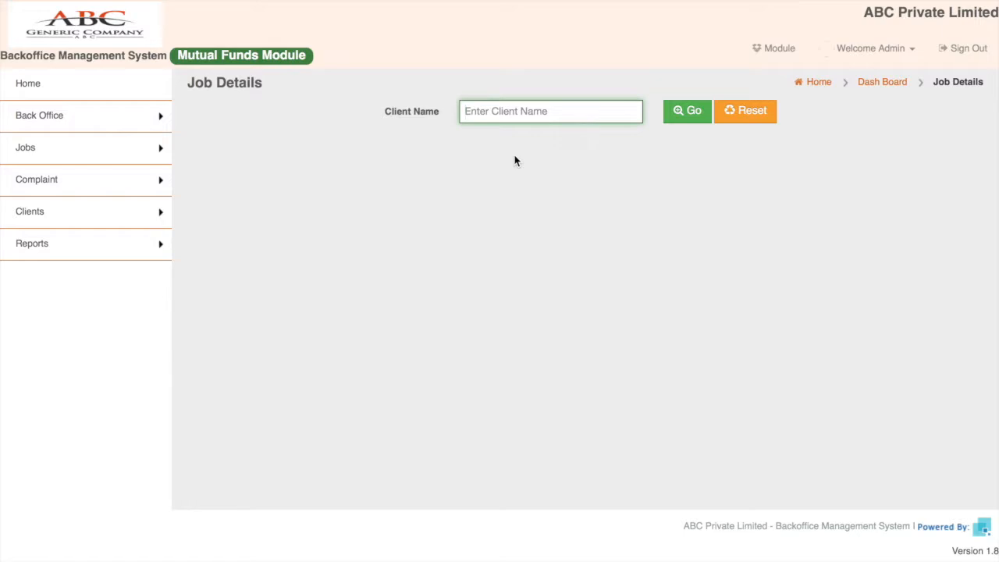
pyautogui.write('ah')
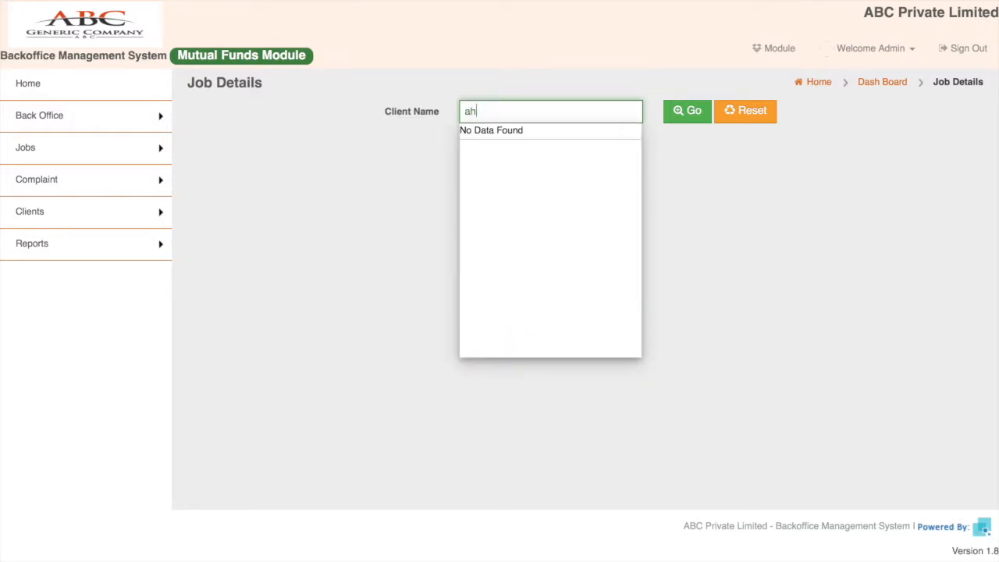
pyautogui.press('BackSpace')
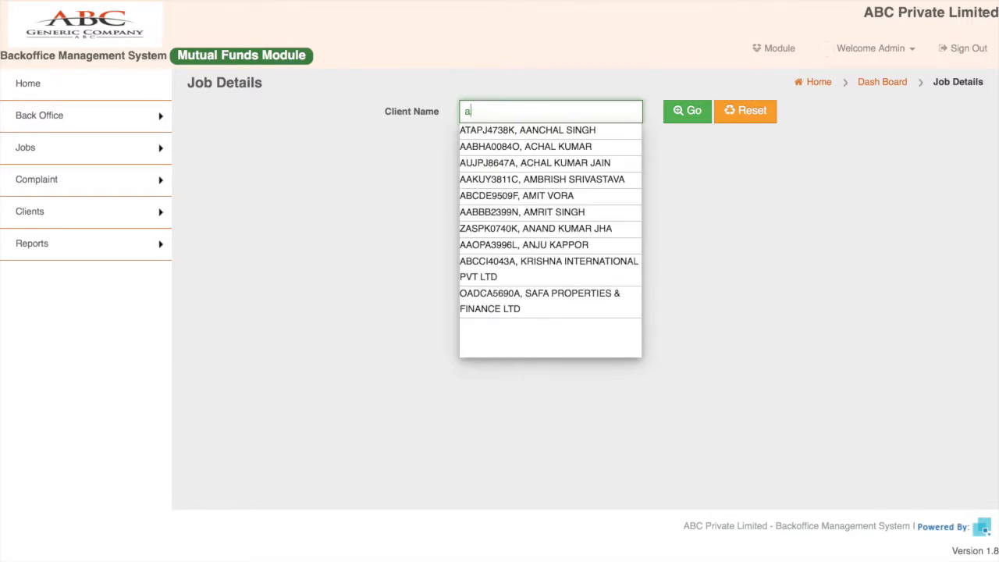
pyautogui.write('t')
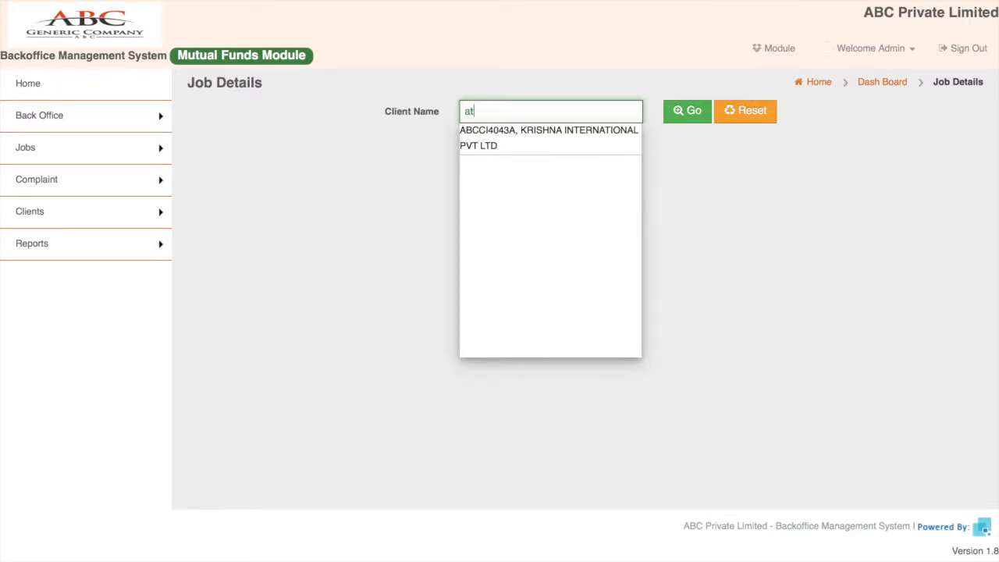
pyautogui.press('BackSpace')
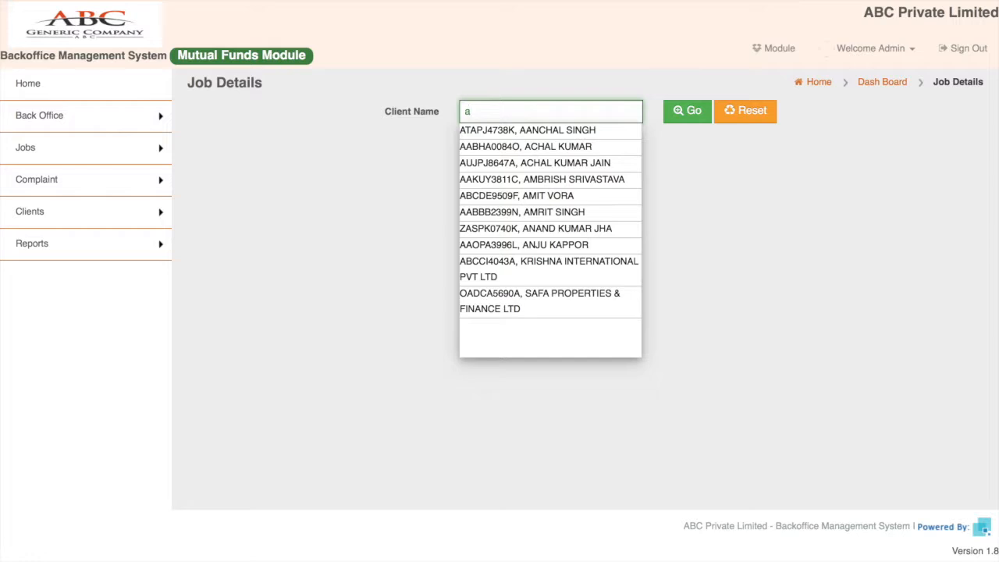
pyautogui.write('b')
pyautogui.press('BackSpace')
pyautogui.press('BackSpace')
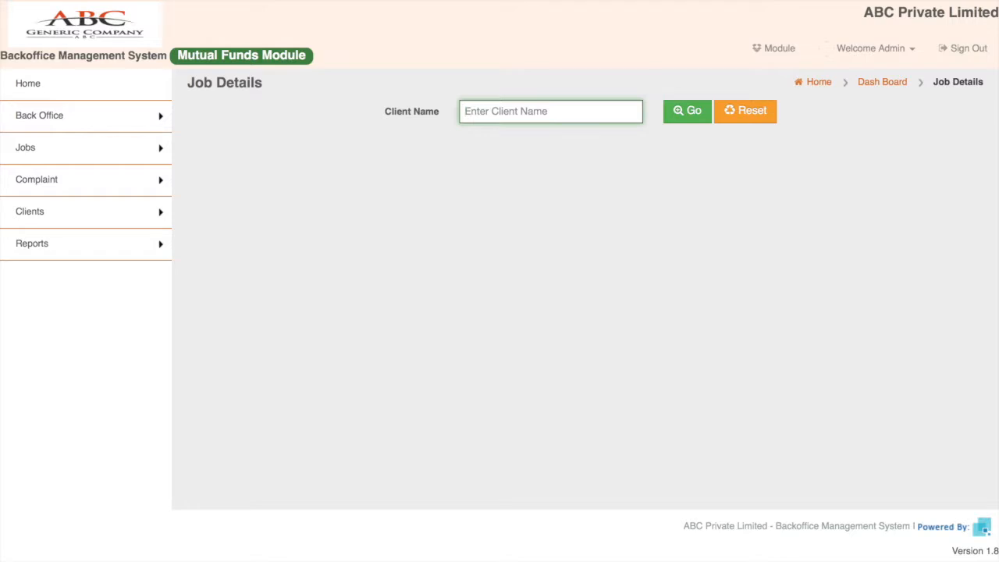
# Load the job form for the fourth client matching "a", and reset it after viewing the client details
pyautogui.write('a')
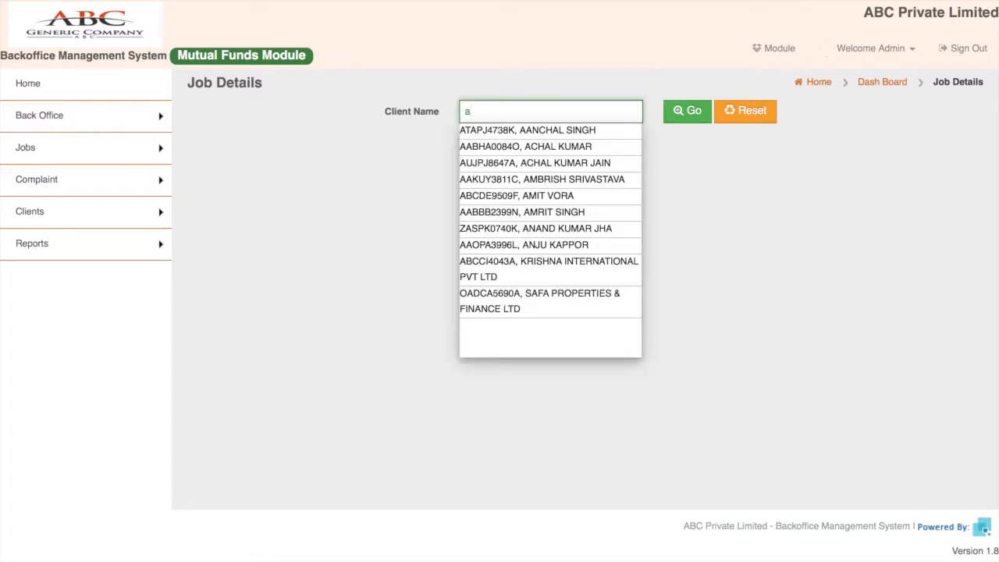
pyautogui.click(542, 179)
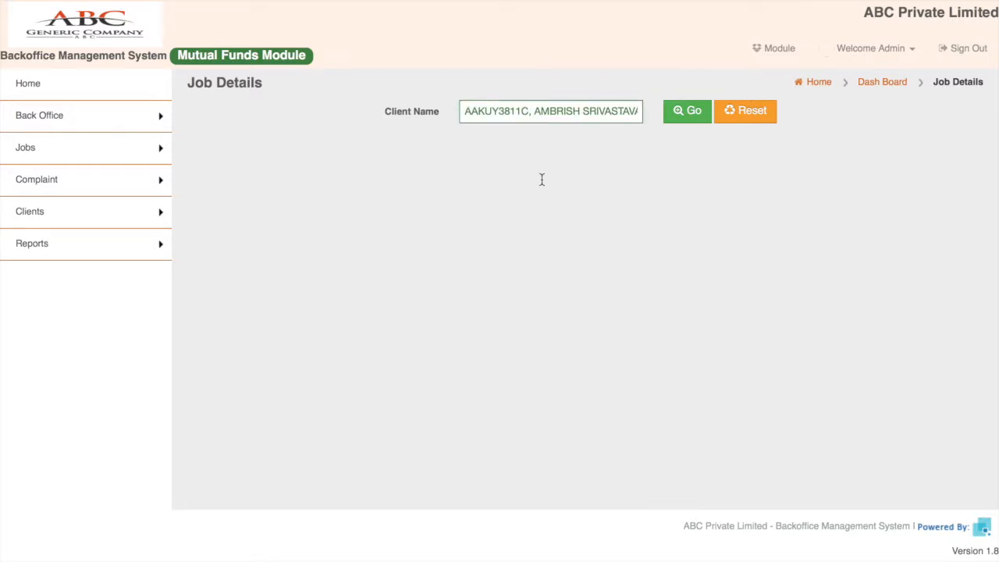
pyautogui.click(686, 121)
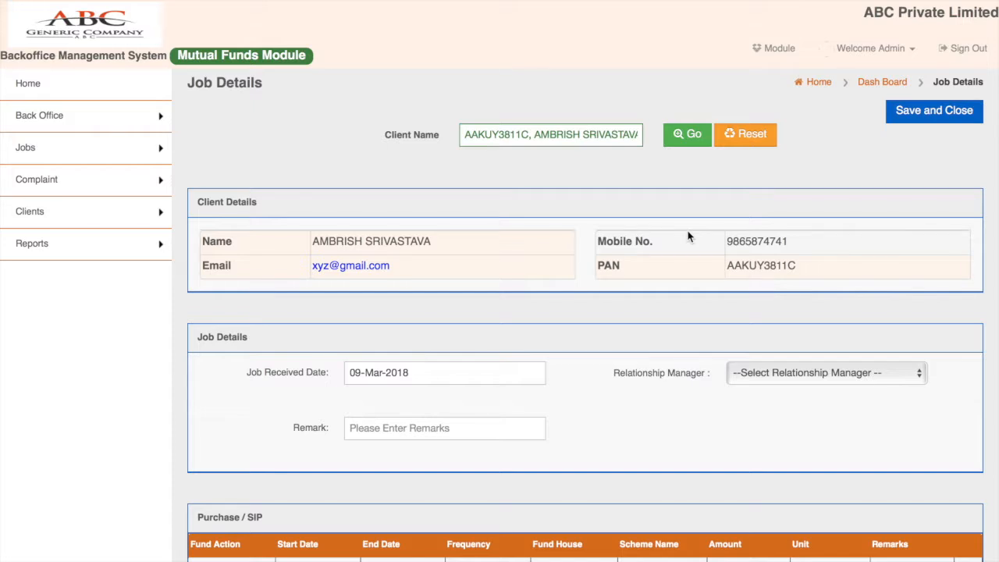
pyautogui.scroll(-2, 687, 233)
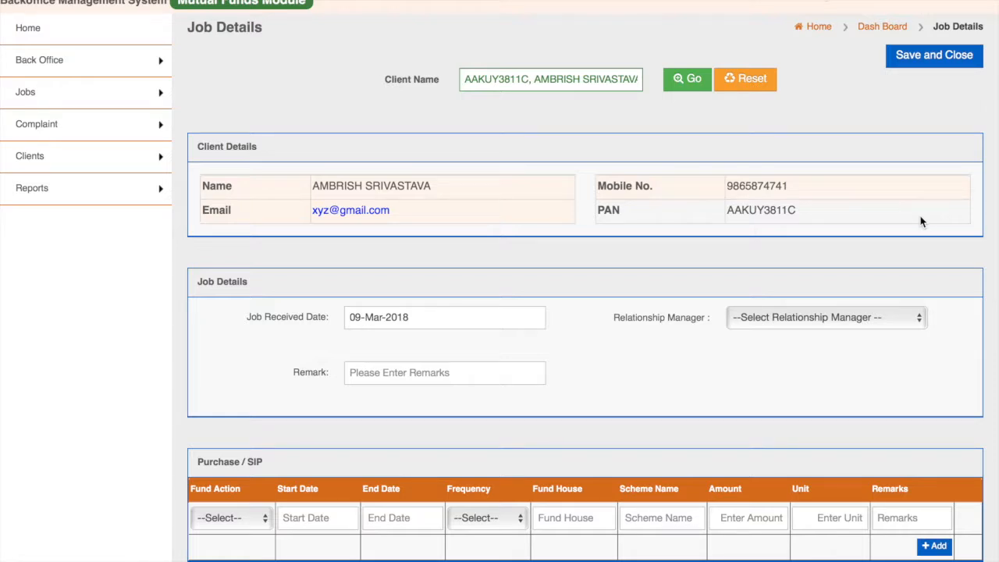
pyautogui.click(751, 89)
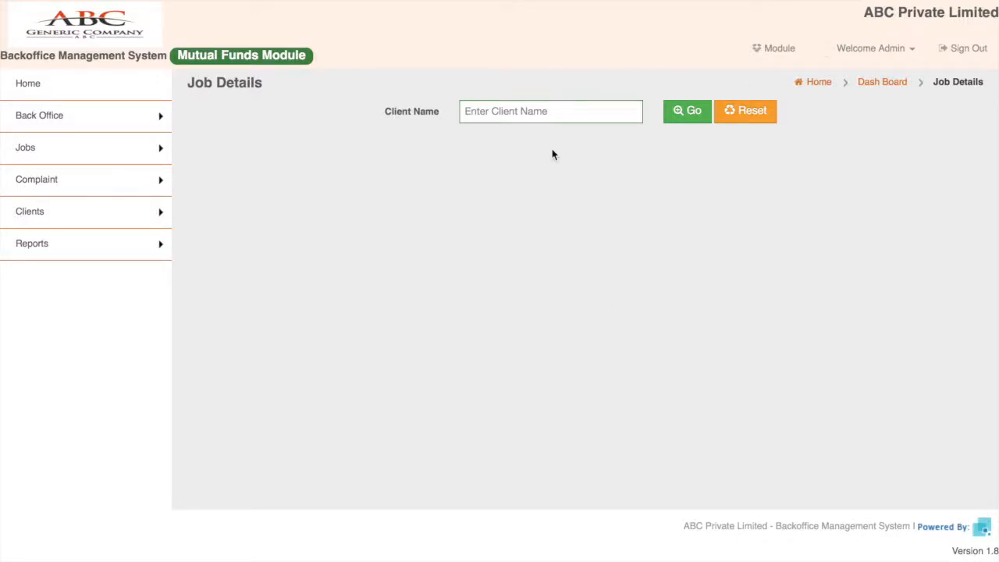
# Search the client names for "an" and load the job form for the second match
pyautogui.click(532, 114)
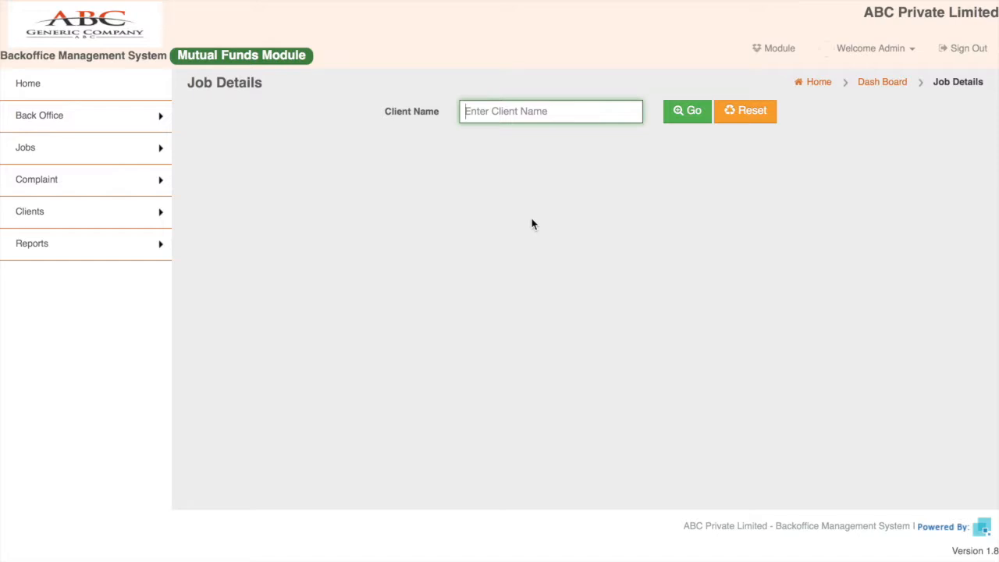
pyautogui.write('an')
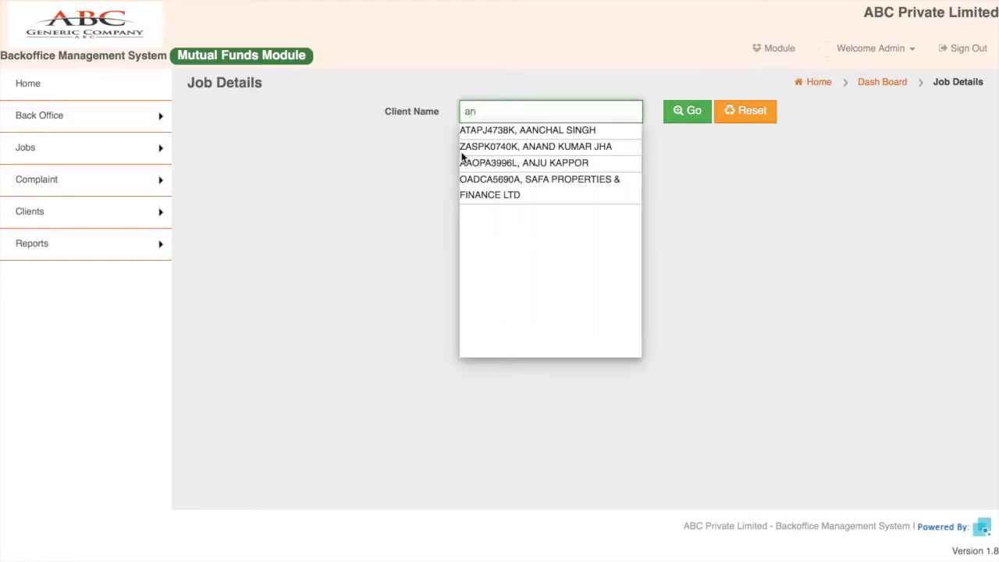
pyautogui.click(550, 148)
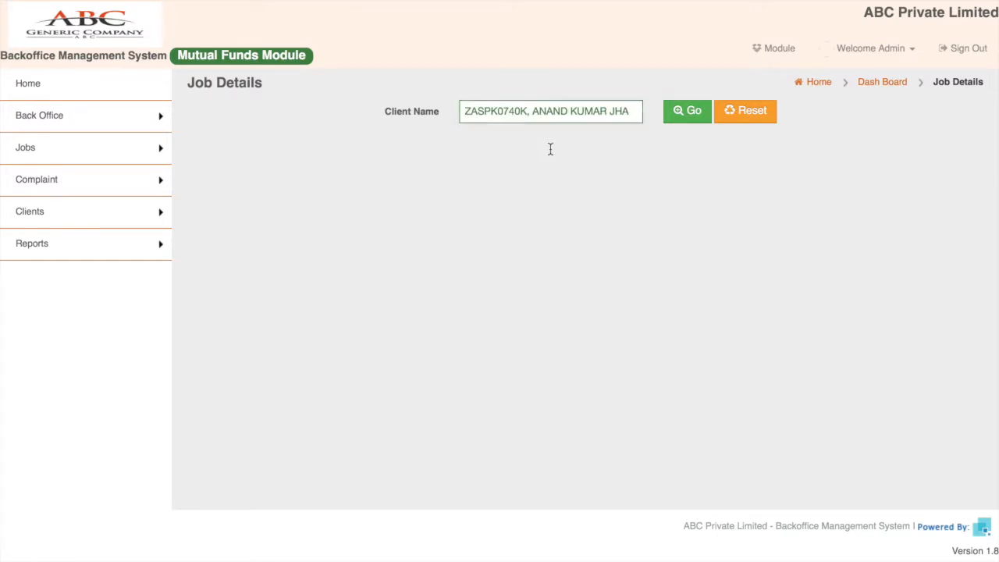
pyautogui.click(691, 119)
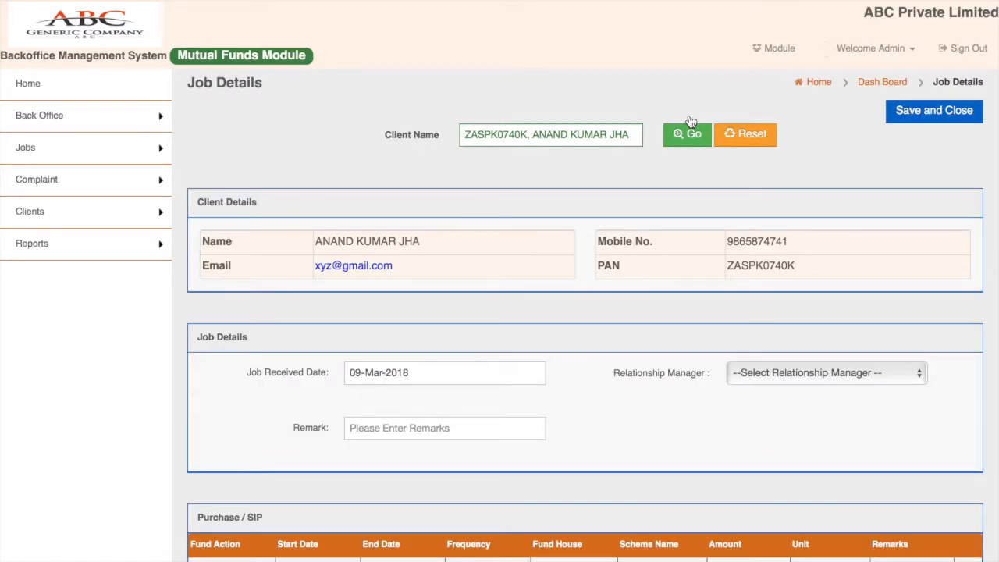
# In the job details, assign the second listed relationship manager and enter the remark "sample remarks"
pyautogui.scroll(-5, 691, 121)
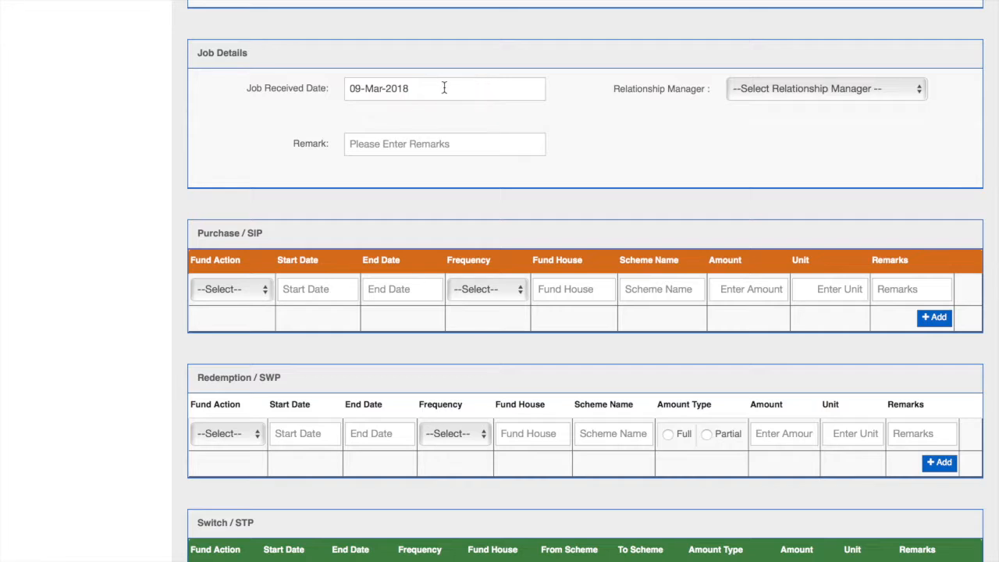
pyautogui.click(773, 91)
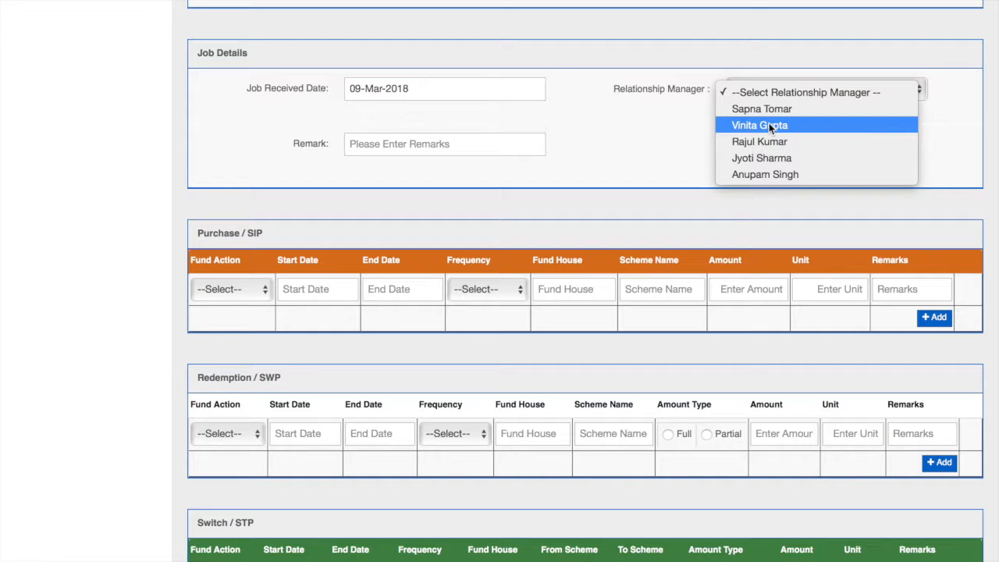
pyautogui.click(769, 124)
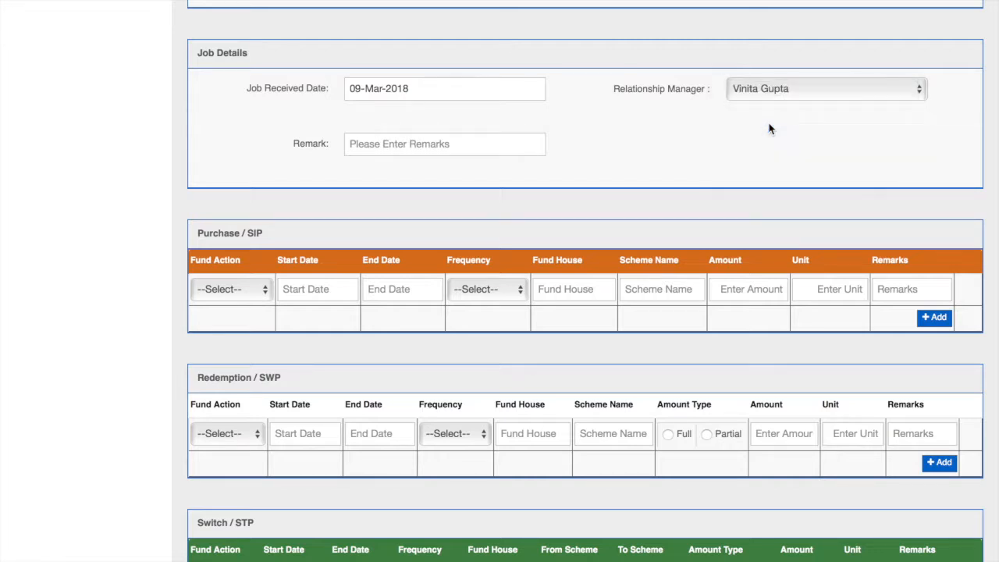
pyautogui.click(456, 144)
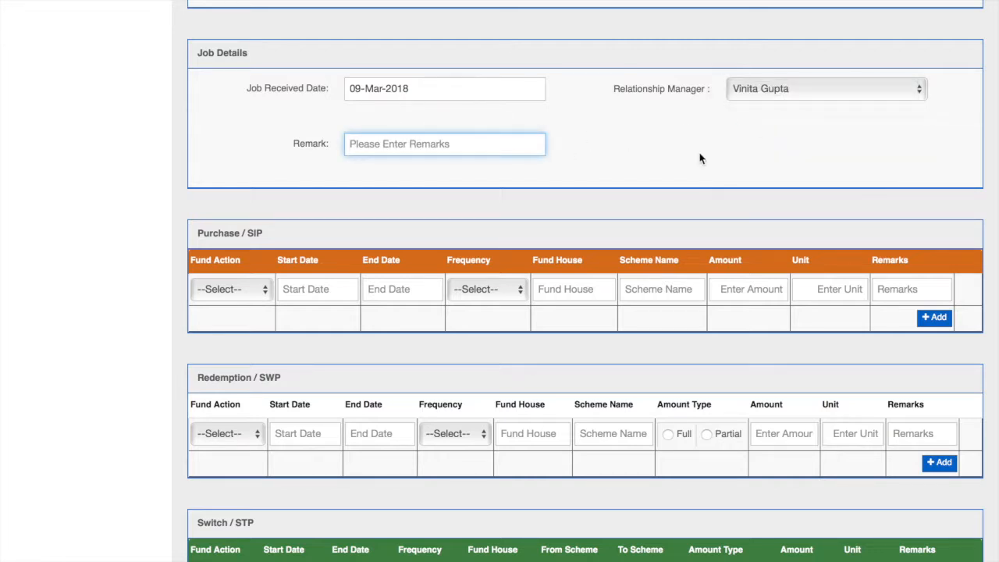
pyautogui.write('sample remarks')
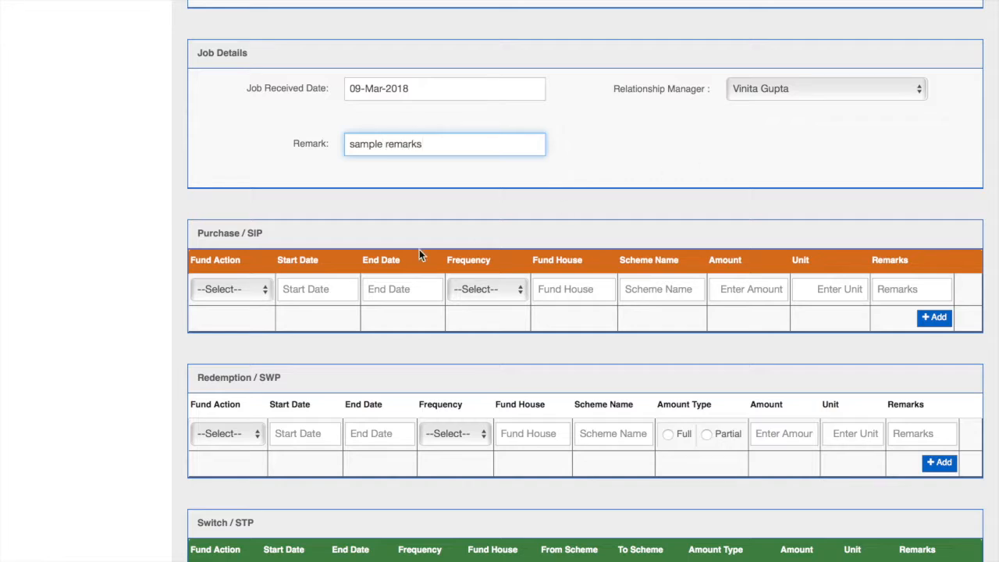
# Look through the purpose types in the General section and choose Others
pyautogui.scroll(-5, 466, 295)
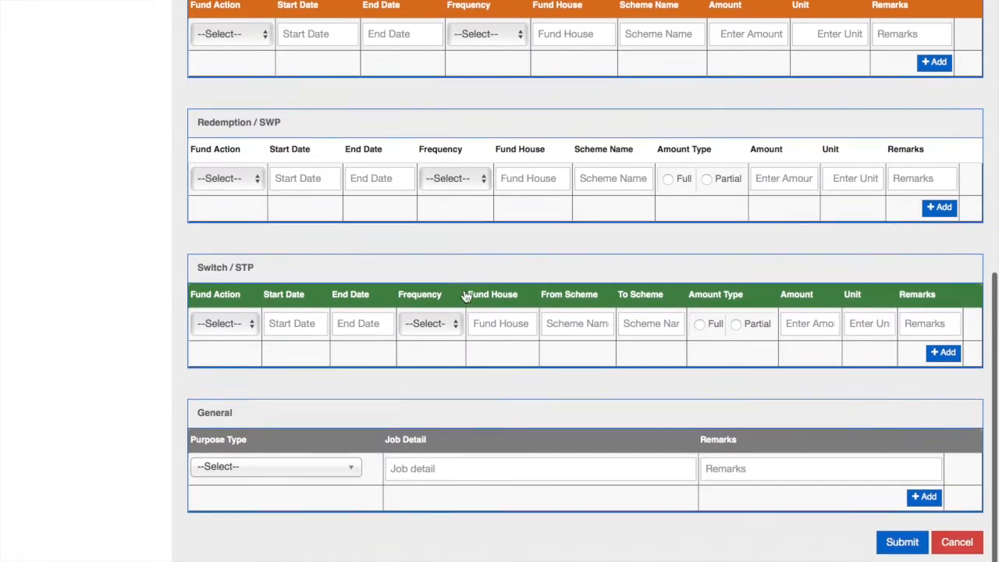
pyautogui.scroll(2, 466, 296)
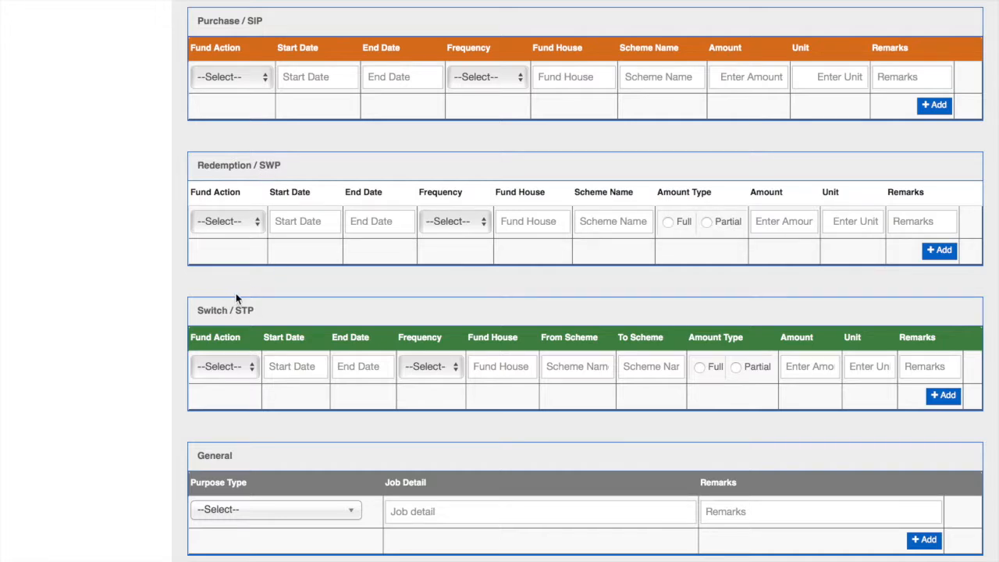
pyautogui.click(291, 517)
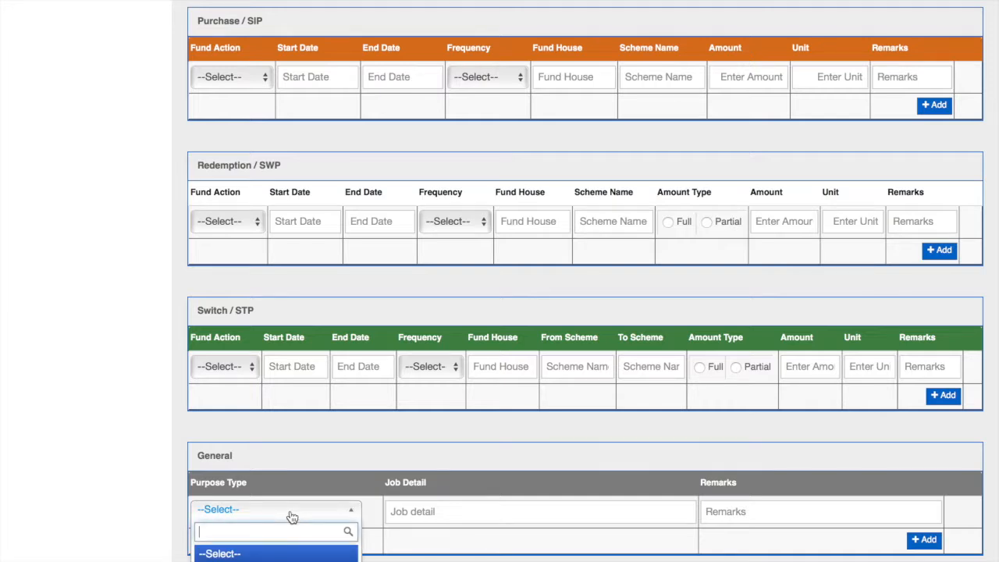
pyautogui.scroll(-3, 291, 517)
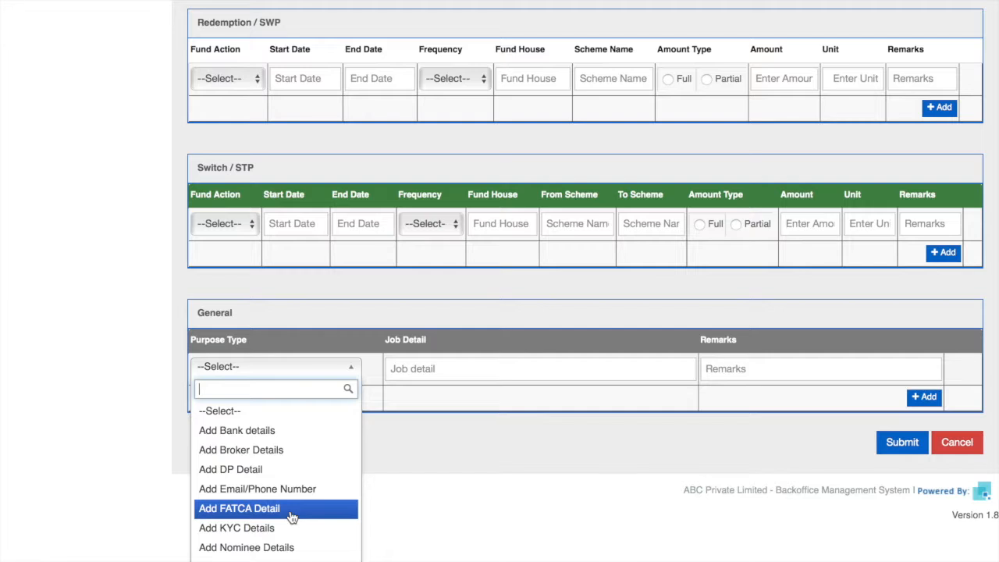
pyautogui.scroll(-3, 291, 516)
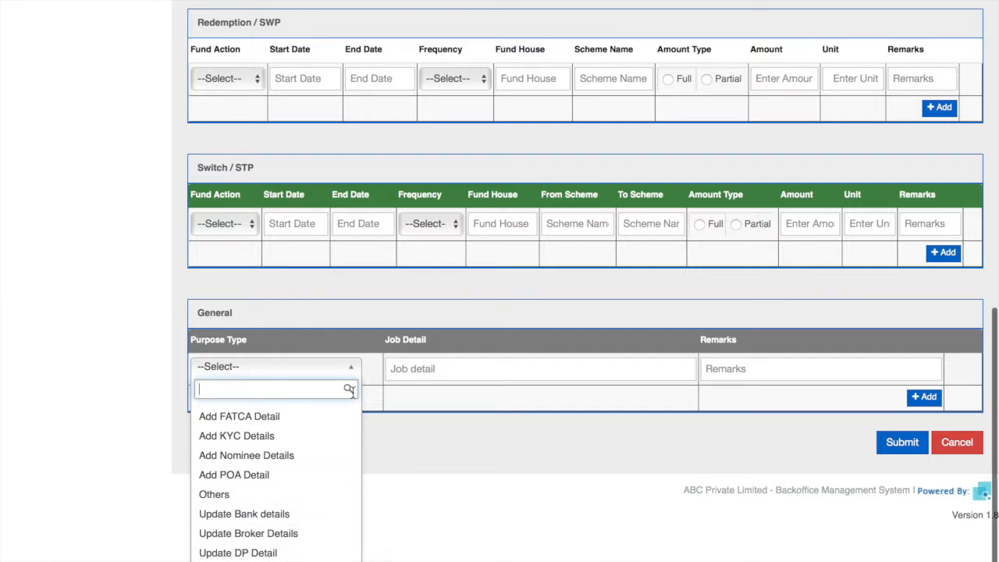
pyautogui.scroll(1, 326, 414)
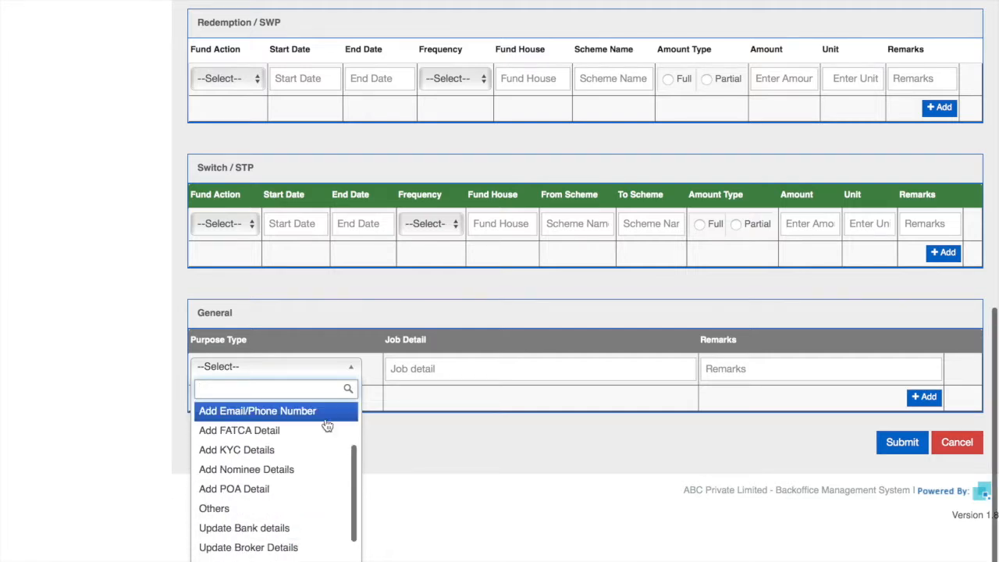
pyautogui.click(279, 509)
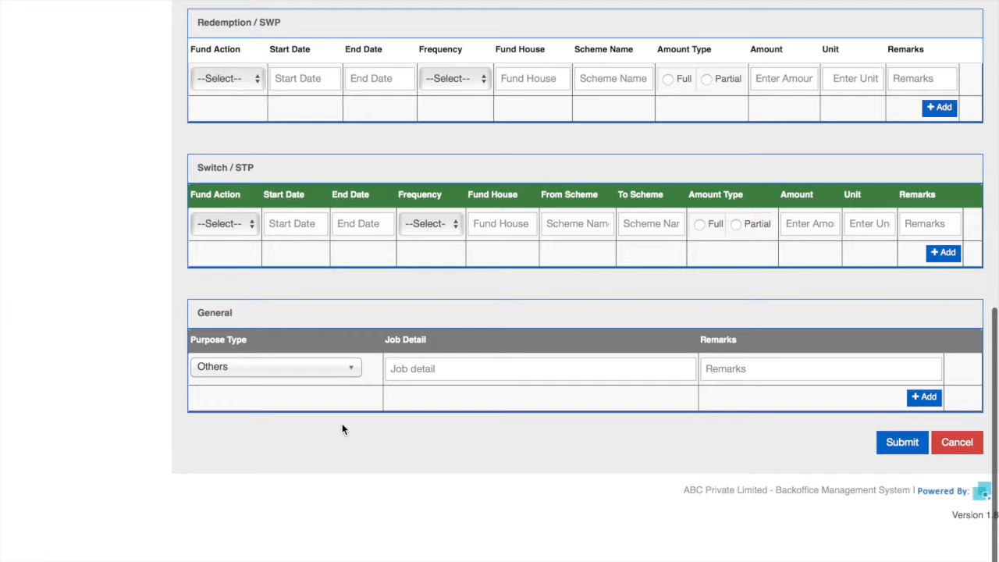
# Fill in the General section with purpose type Add Email/Phone Number, job detail "Phone number to be added" and remarks "get it added ASAP"
pyautogui.click(352, 370)
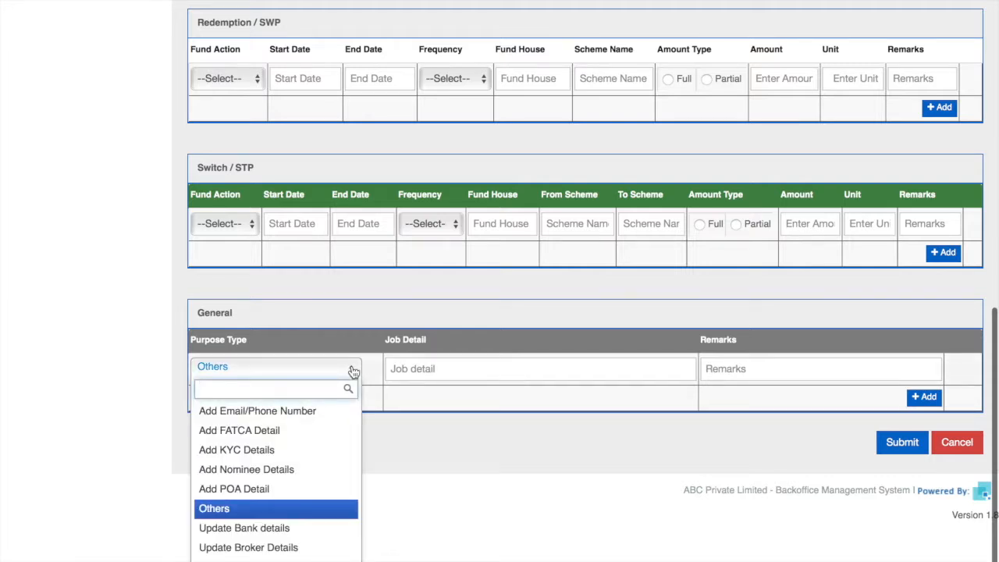
pyautogui.click(314, 412)
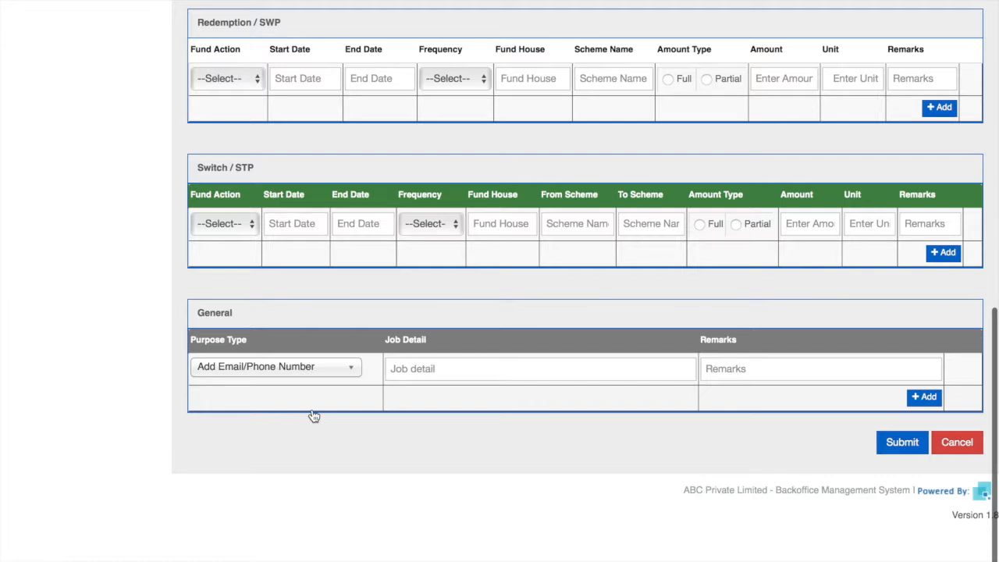
pyautogui.click(442, 370)
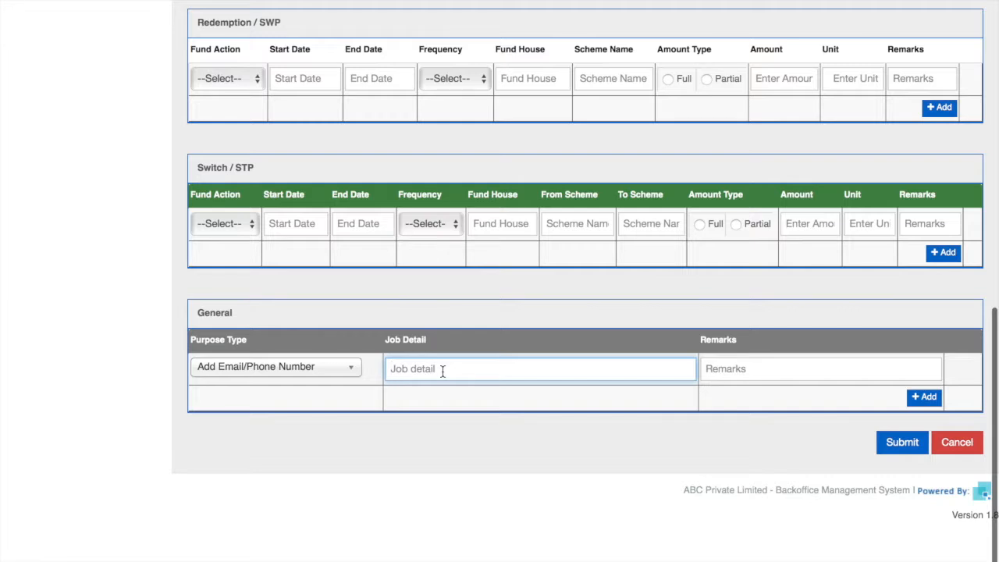
pyautogui.write('Phone number to be added')
pyautogui.click(759, 365)
pyautogui.write('g')
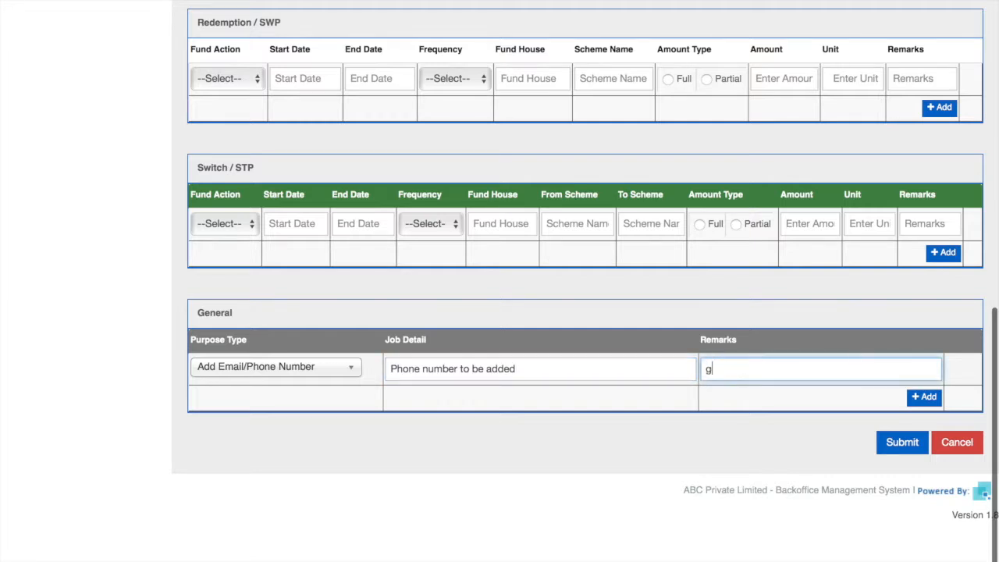
pyautogui.write('et it added ASAP')
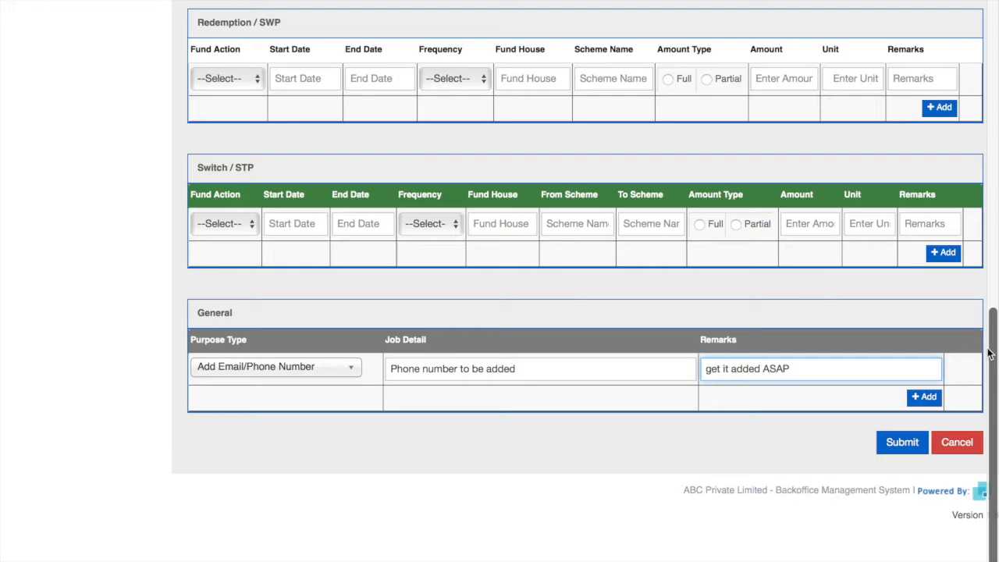
# In the Purchase / SIP section, set the fund action to Purchase and the fund house to BNP Paribas Mutual Fund
pyautogui.scroll(5, 989, 353)
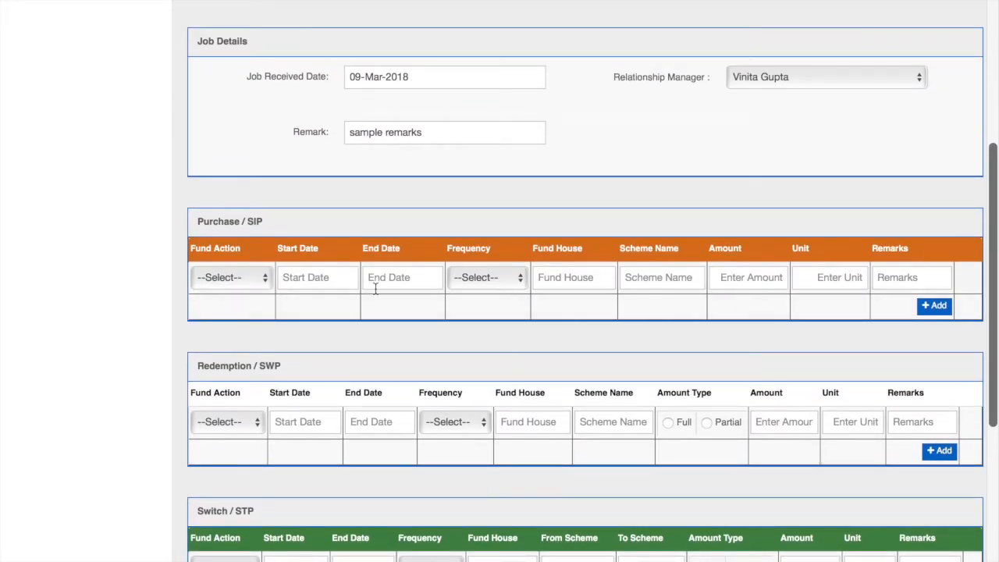
pyautogui.click(253, 280)
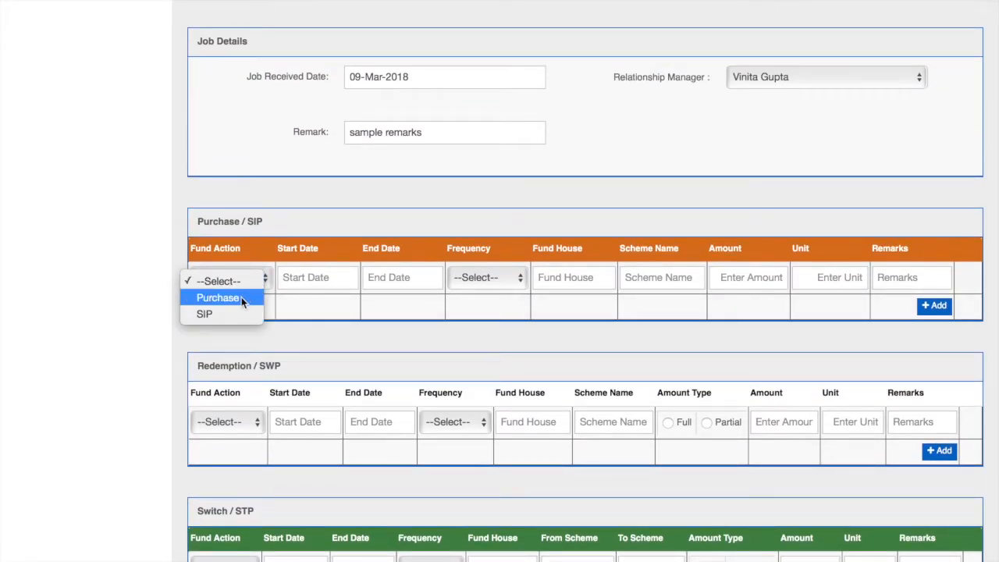
pyautogui.click(234, 297)
pyautogui.scroll(-2, 241, 303)
pyautogui.scroll(-5, 241, 303)
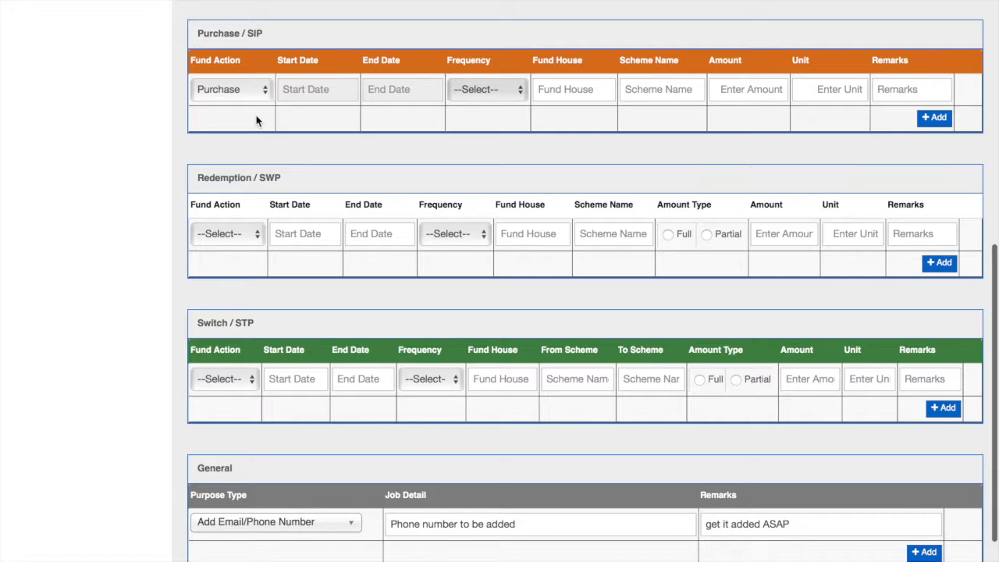
pyautogui.click(590, 91)
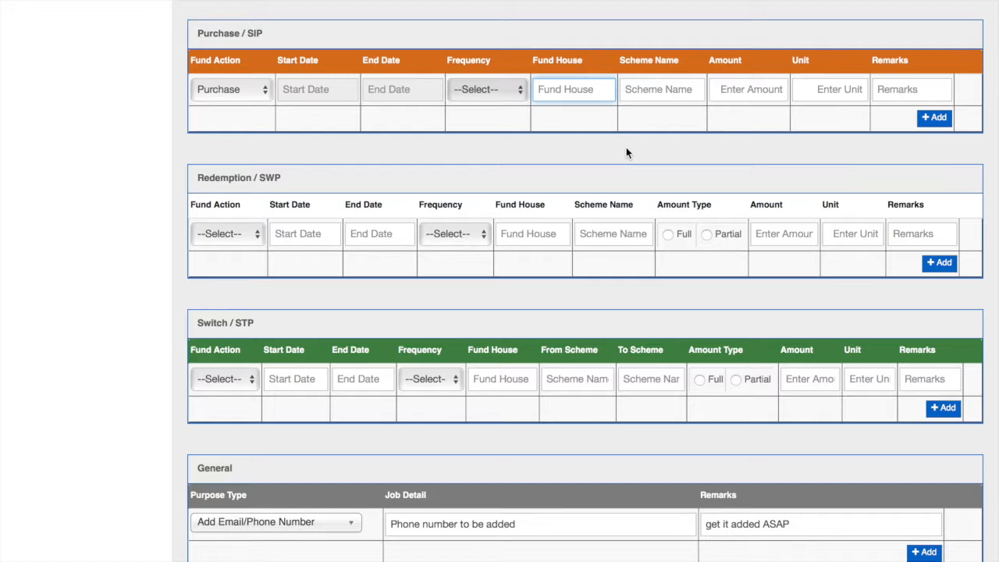
pyautogui.write('a')
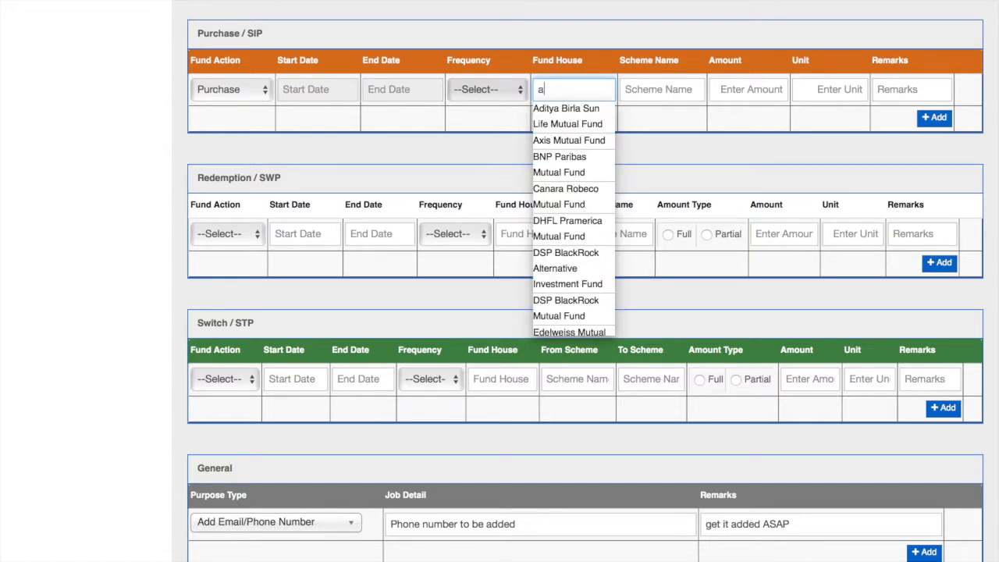
pyautogui.click(567, 173)
# Set the purchase row's scheme to BNP Paribas FTP S8 Yly Plan F -Reg. Growth-19586 and its amount to 1000
pyautogui.click(663, 93)
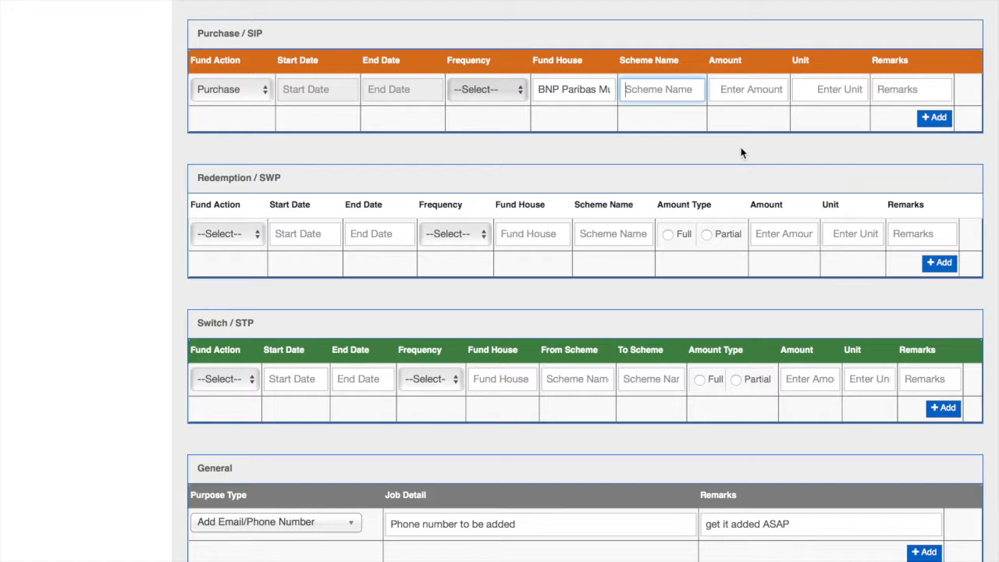
pyautogui.write('b')
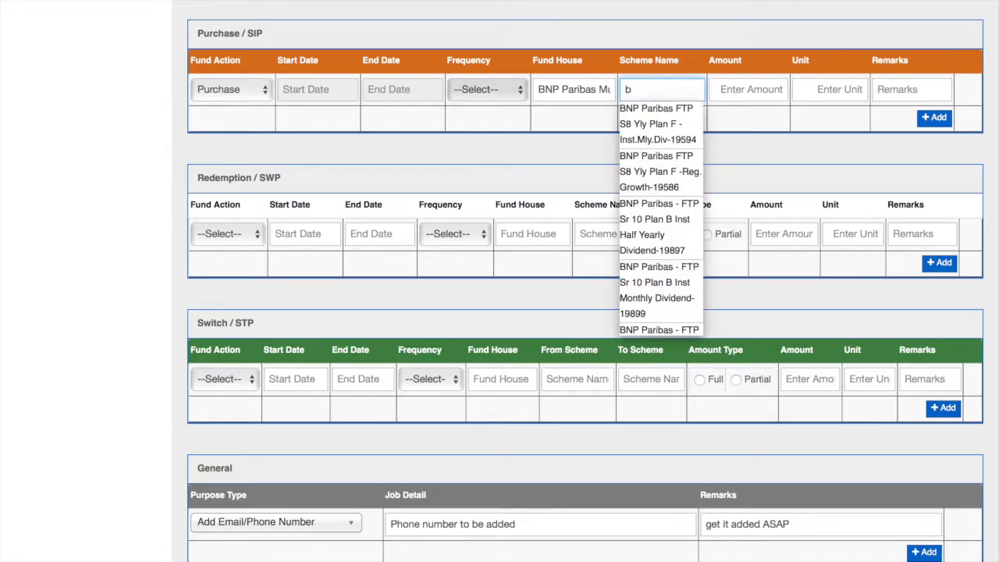
pyautogui.click(643, 170)
pyautogui.click(758, 89)
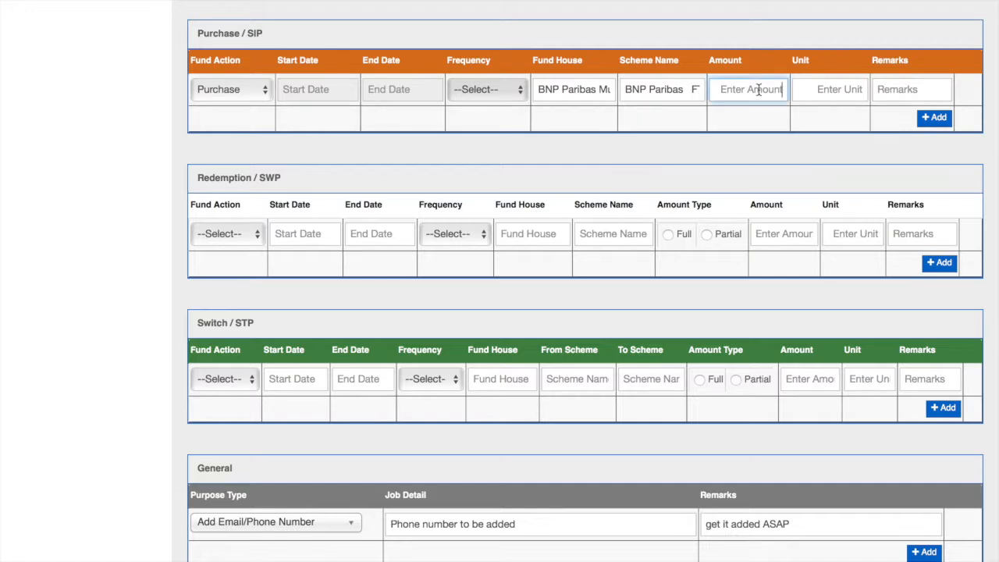
pyautogui.write('1000')
pyautogui.scroll(-3, 586, 313)
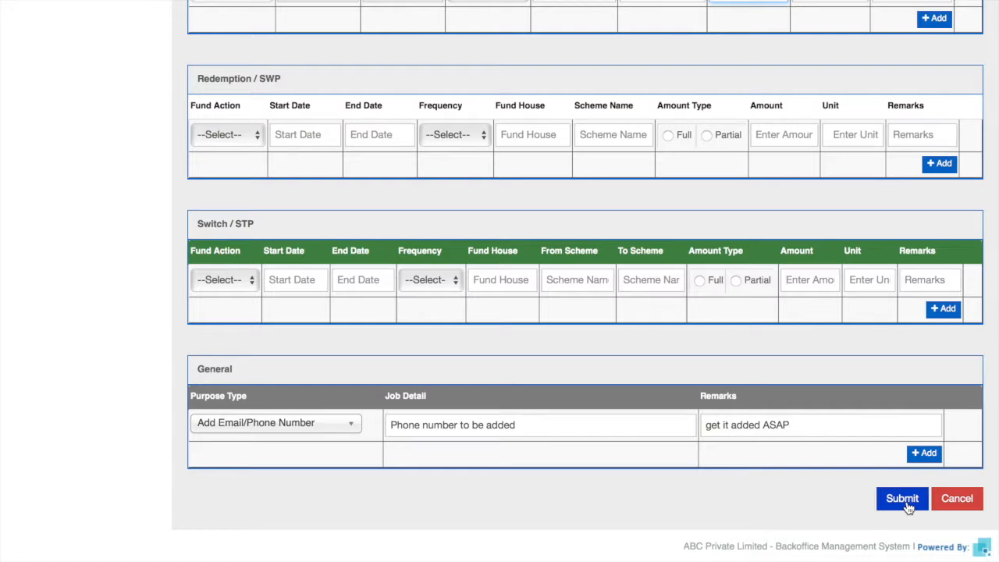
pyautogui.scroll(3, 855, 232)
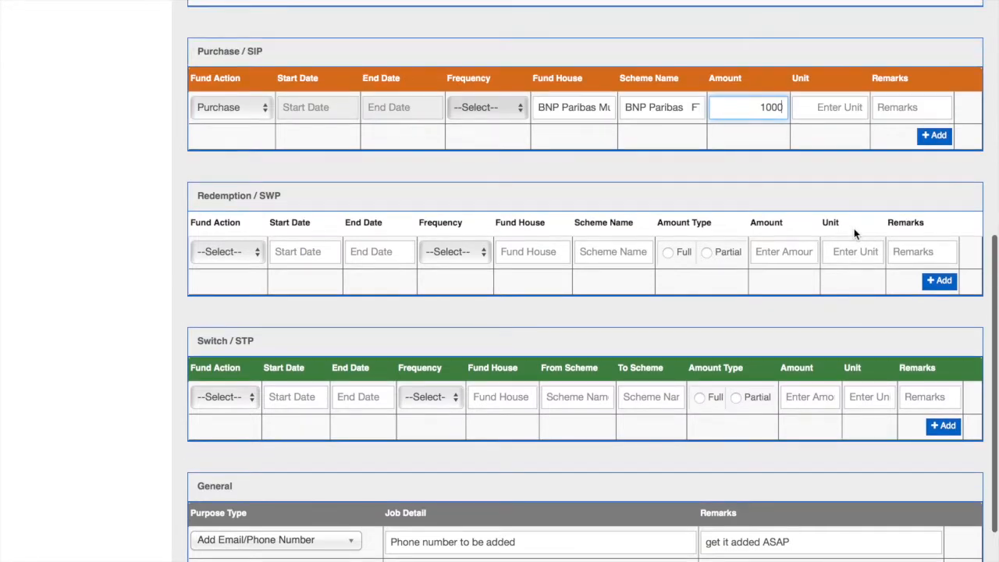
# Add a second row to the Purchase / SIP section and set its fund action to SIP
pyautogui.click(934, 136)
pyautogui.scroll(-5, 929, 142)
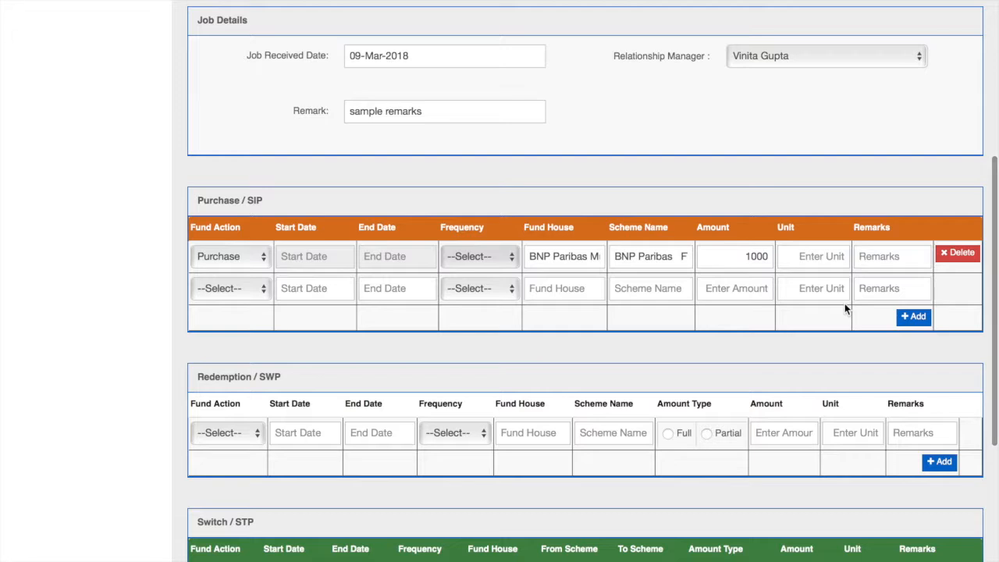
pyautogui.click(260, 289)
pyautogui.click(233, 324)
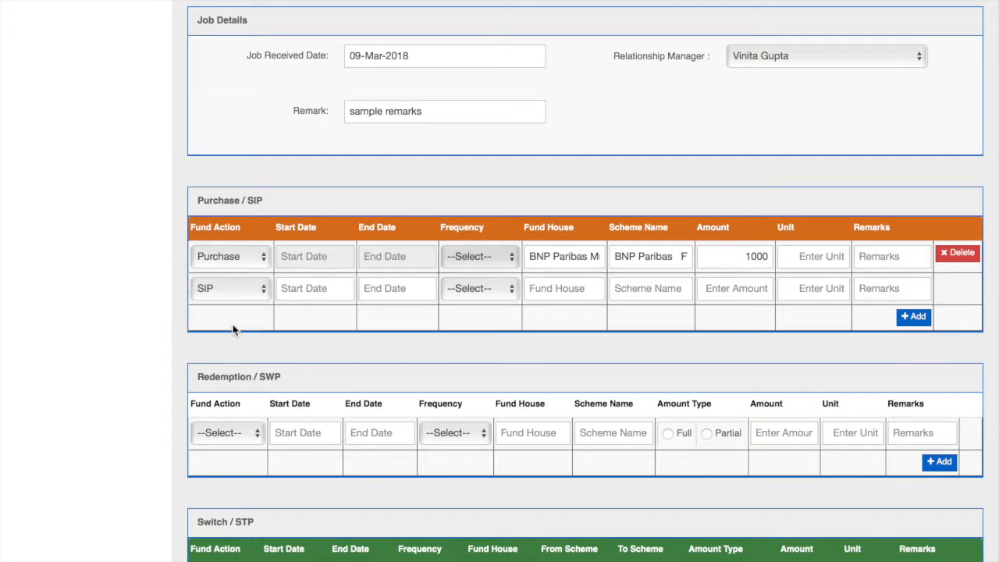
pyautogui.scroll(-5, 320, 369)
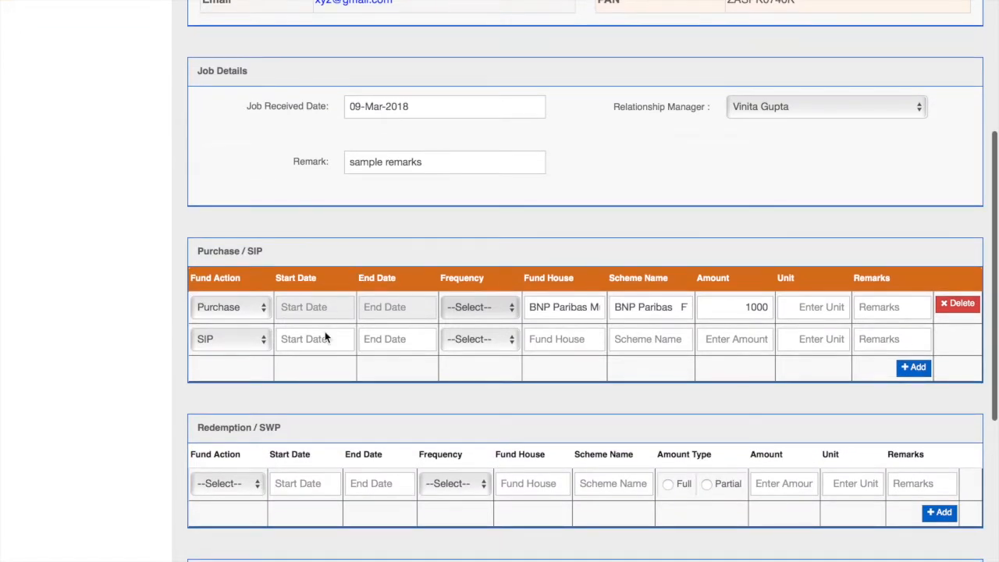
# Set the SIP row's start date to 09-Mar-2018 and its end date to 31-Mar-2025
pyautogui.click(312, 339)
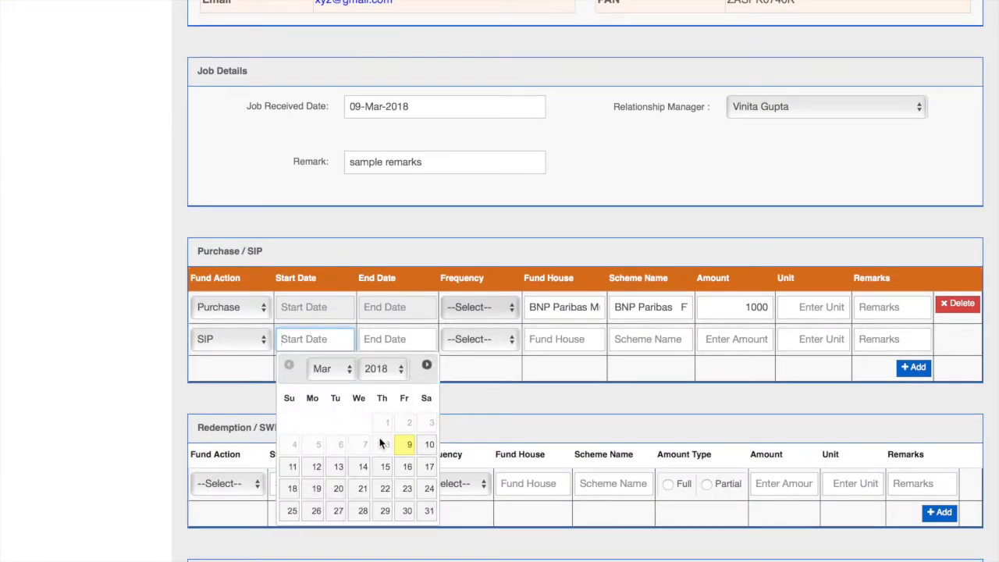
pyautogui.click(406, 447)
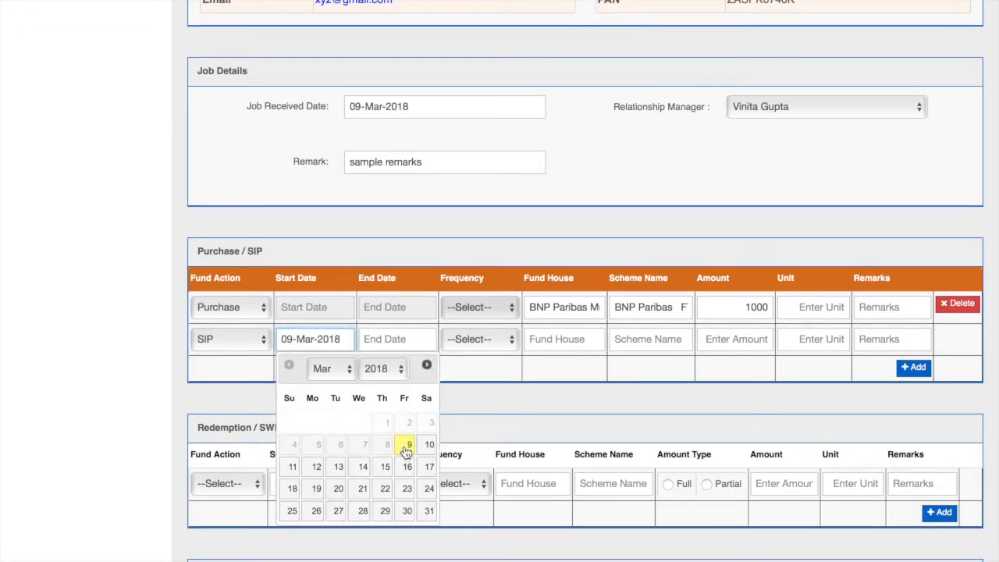
pyautogui.click(403, 339)
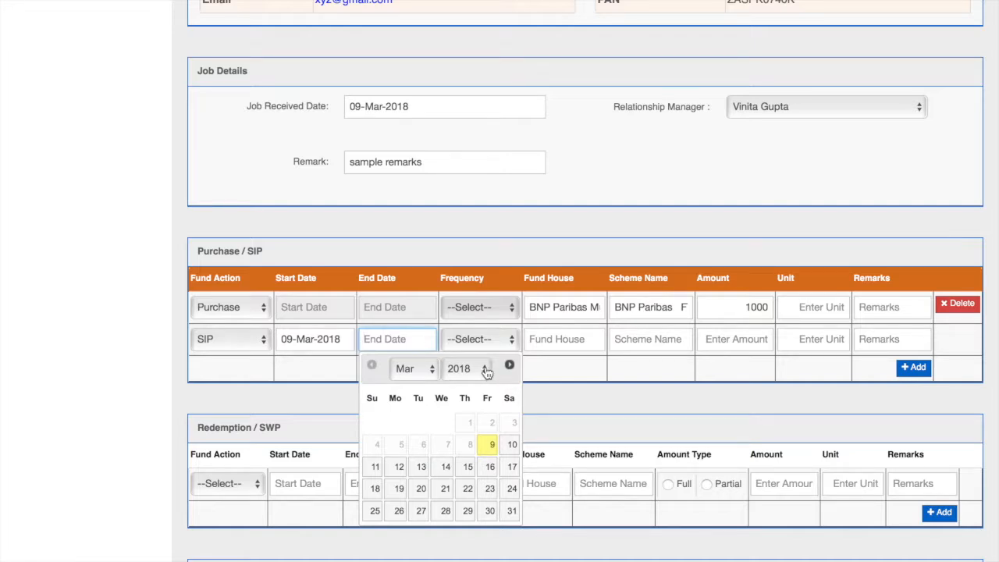
pyautogui.click(484, 370)
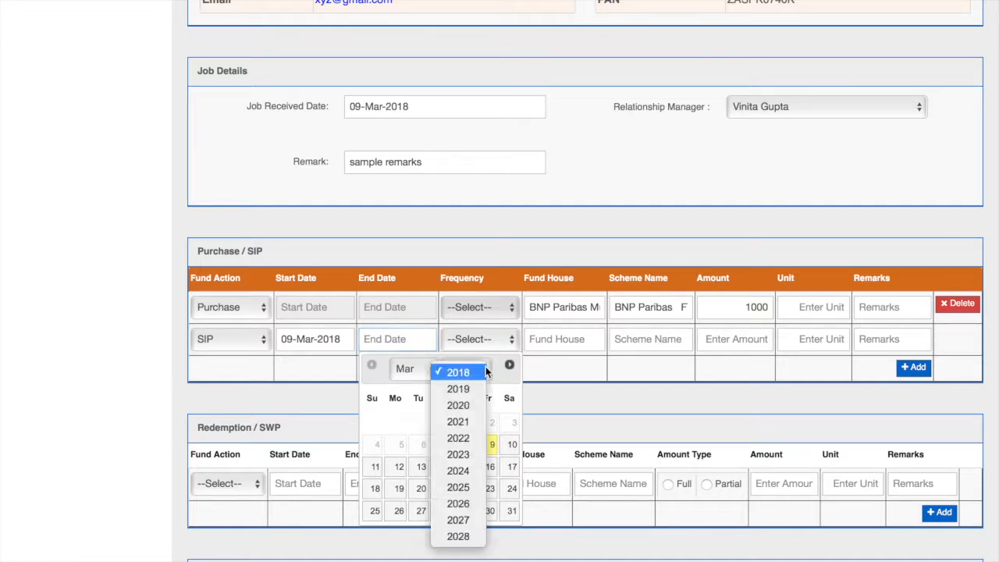
pyautogui.click(465, 488)
pyautogui.click(399, 533)
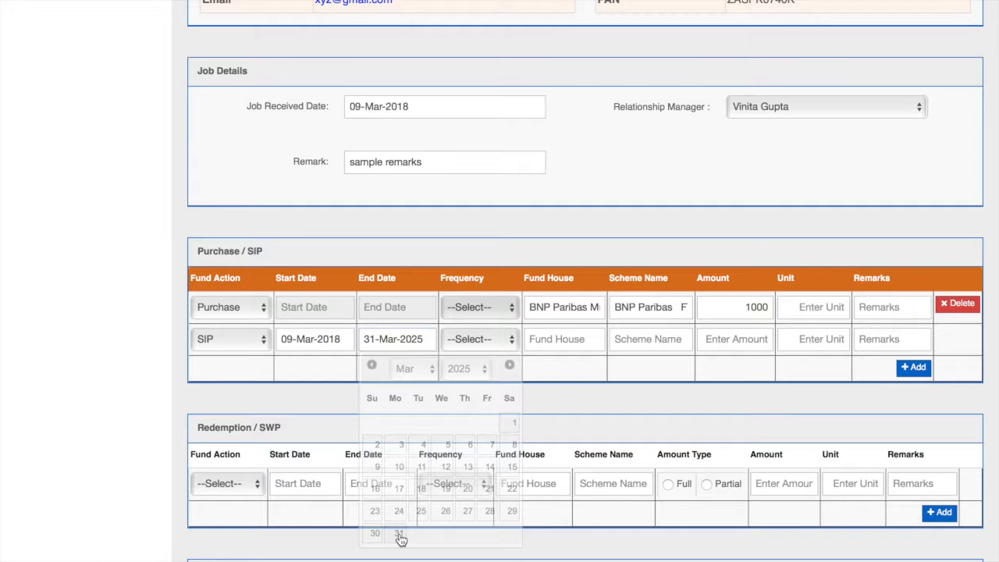
# Set the SIP row's frequency to Monthly and its fund house to Axis Mutual Fund
pyautogui.click(489, 342)
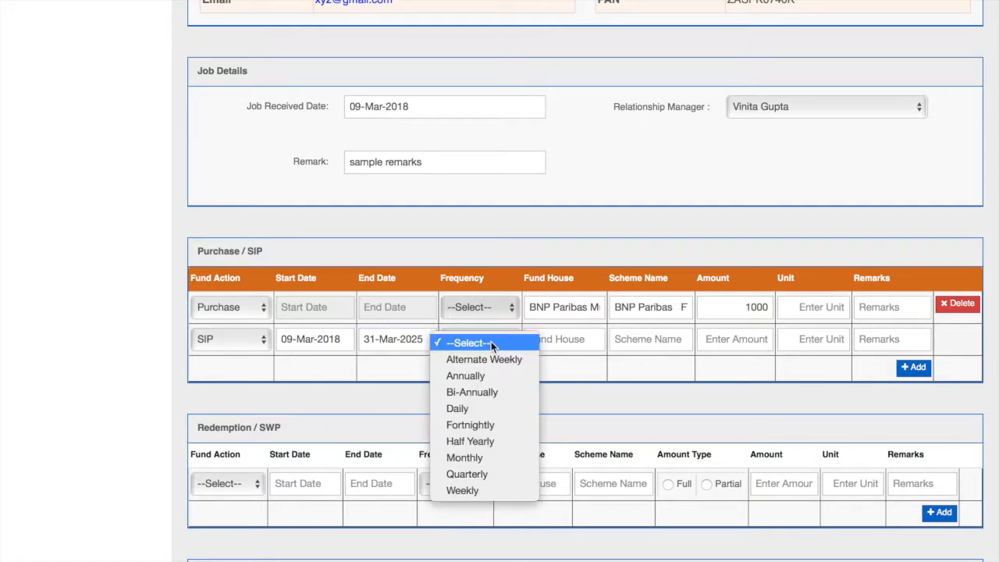
pyautogui.click(483, 459)
pyautogui.click(566, 340)
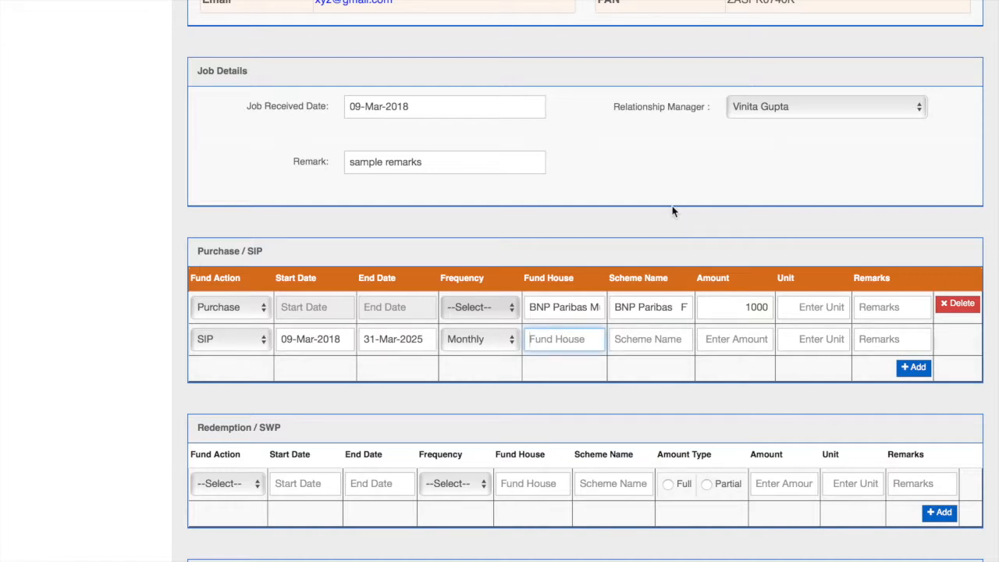
pyautogui.write('f')
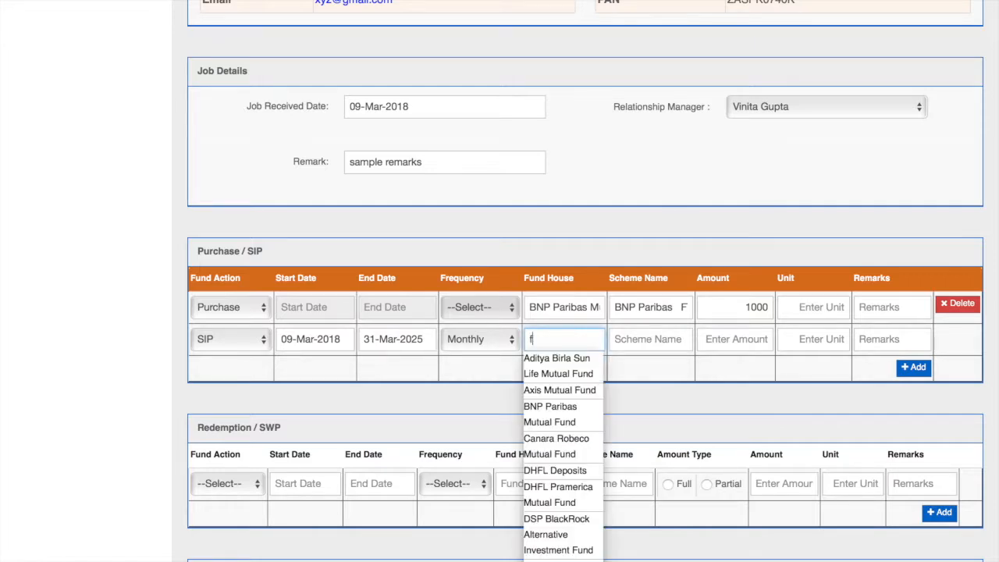
pyautogui.click(566, 390)
# Set the SIP row's scheme to Axis - FTP Sr10 1y Ret (D)-22024 and its amount to 1000
pyautogui.click(640, 341)
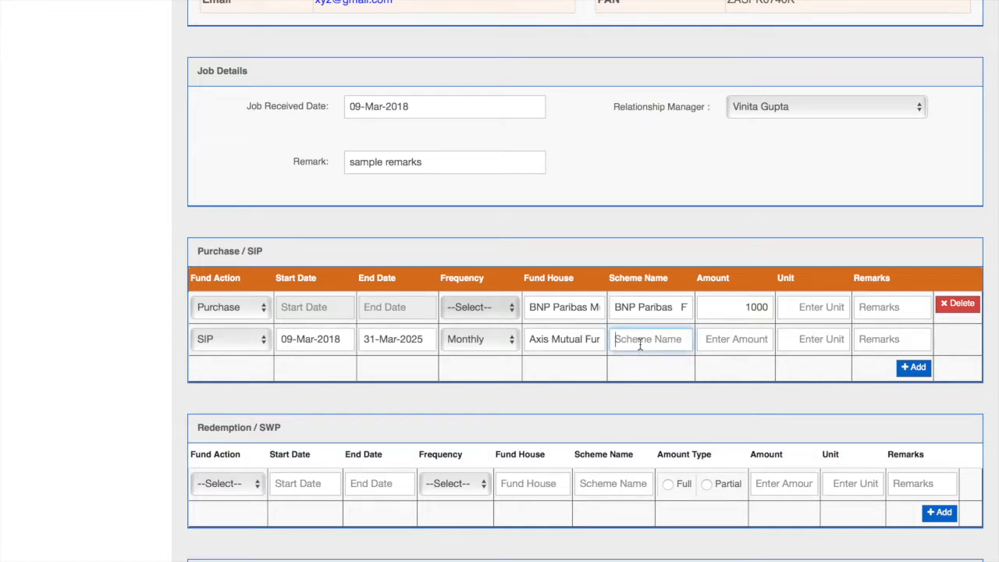
pyautogui.write('a')
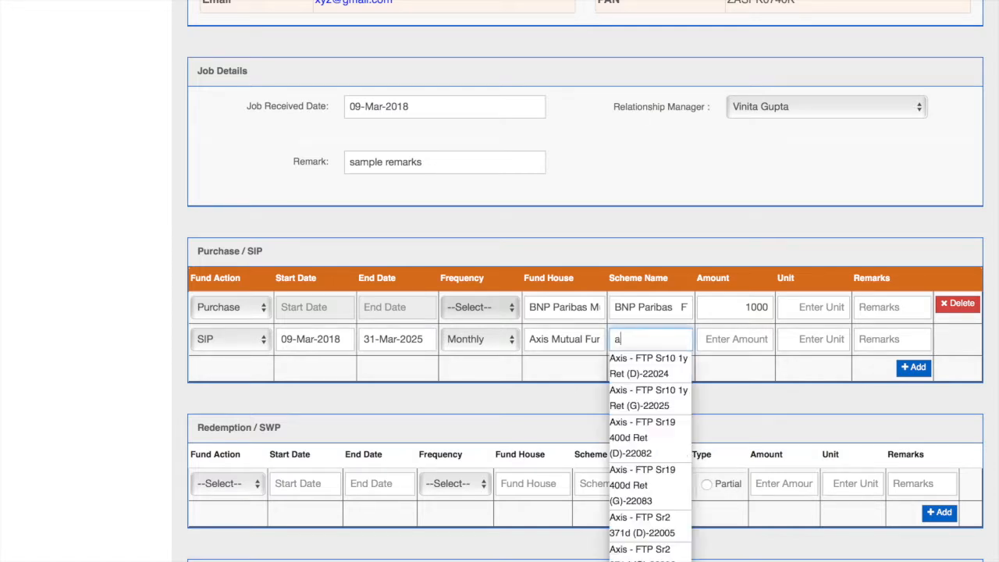
pyautogui.click(633, 370)
pyautogui.click(735, 341)
pyautogui.write('1000')
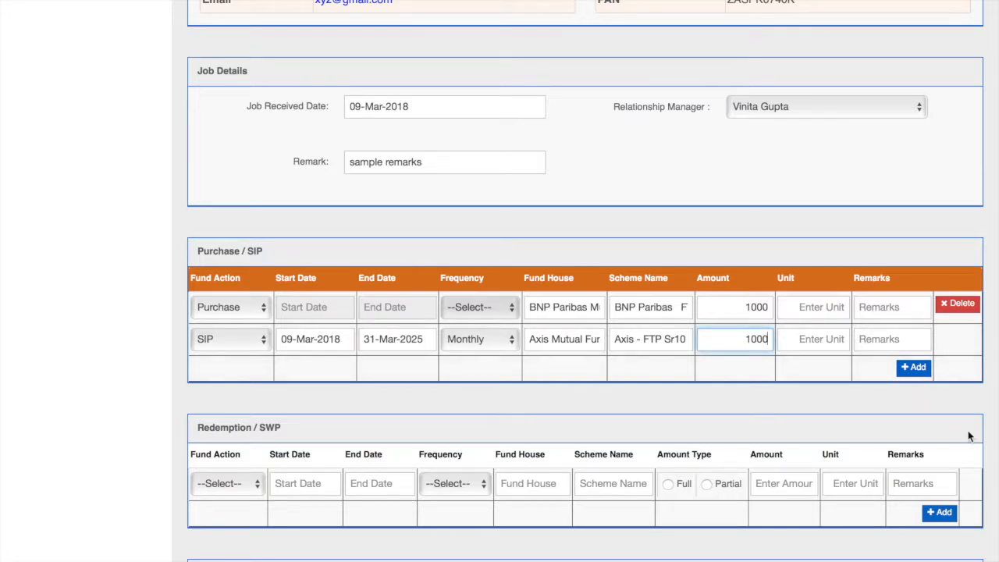
# Submit the completed job form with its purchase, SIP and general entries
pyautogui.scroll(-5, 969, 436)
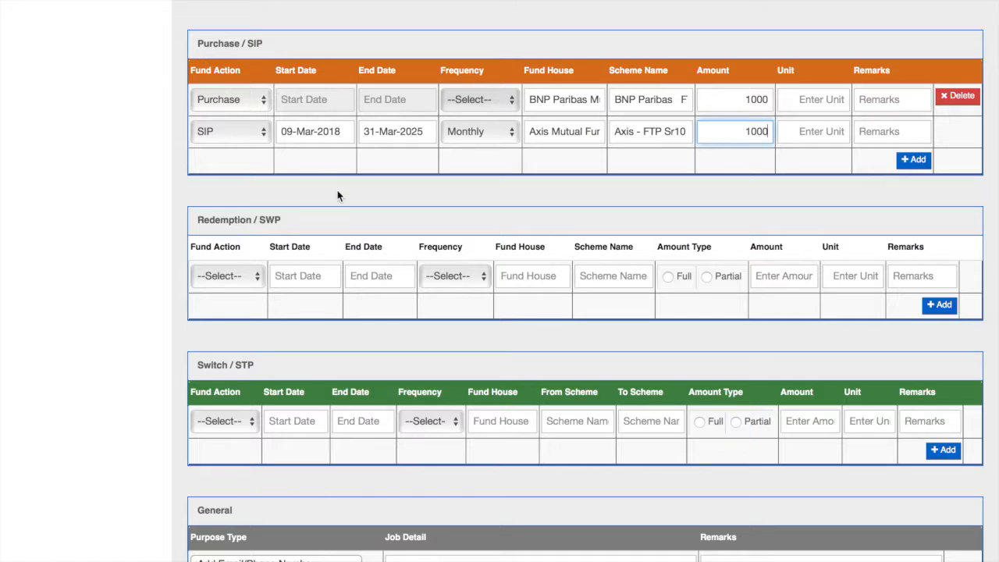
pyautogui.scroll(-3, 339, 194)
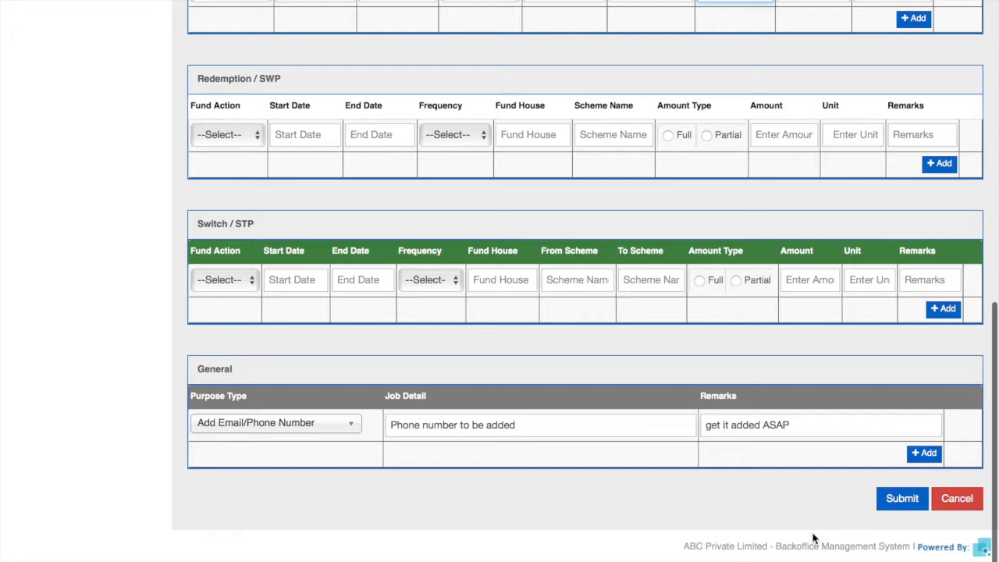
pyautogui.click(901, 499)
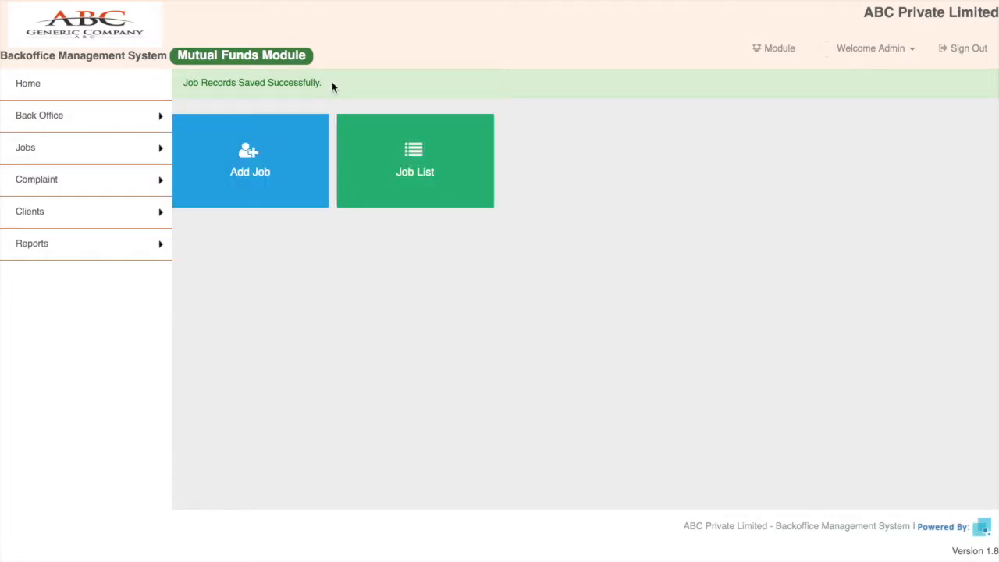
# Open the job list to view the submitted job, and reopen the list through Edit / Search Job
pyautogui.click(412, 167)
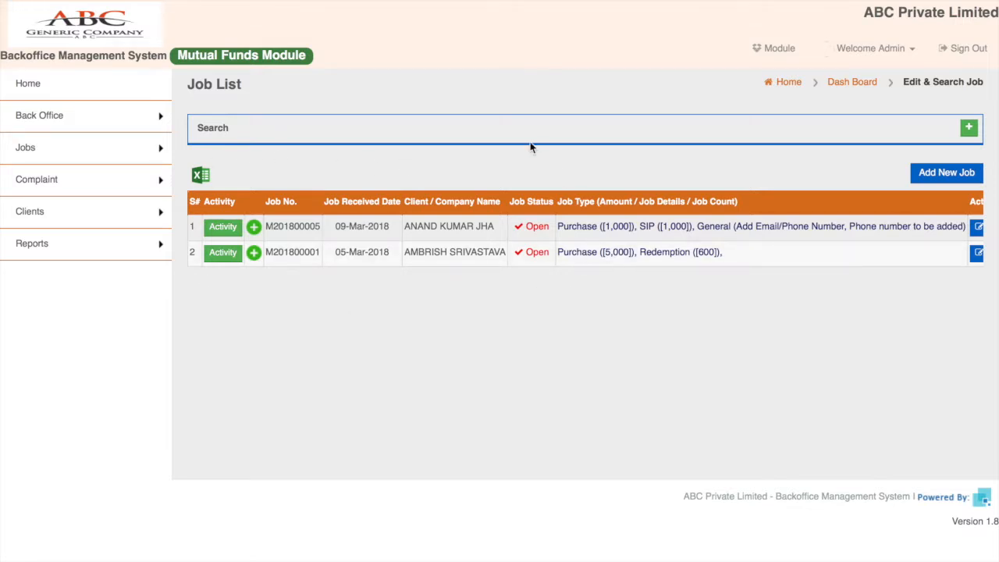
pyautogui.moveTo(154, 144)
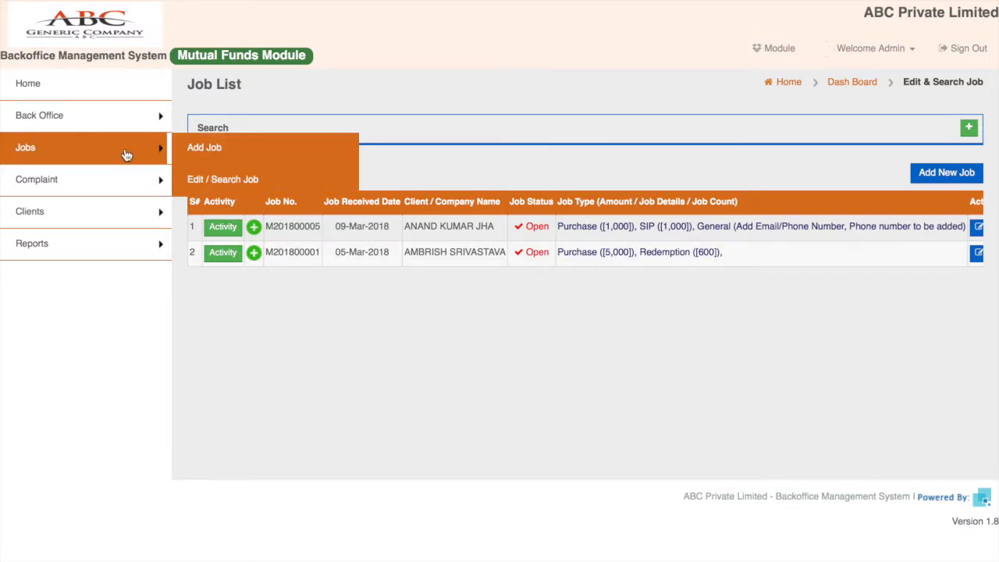
pyautogui.click(238, 181)
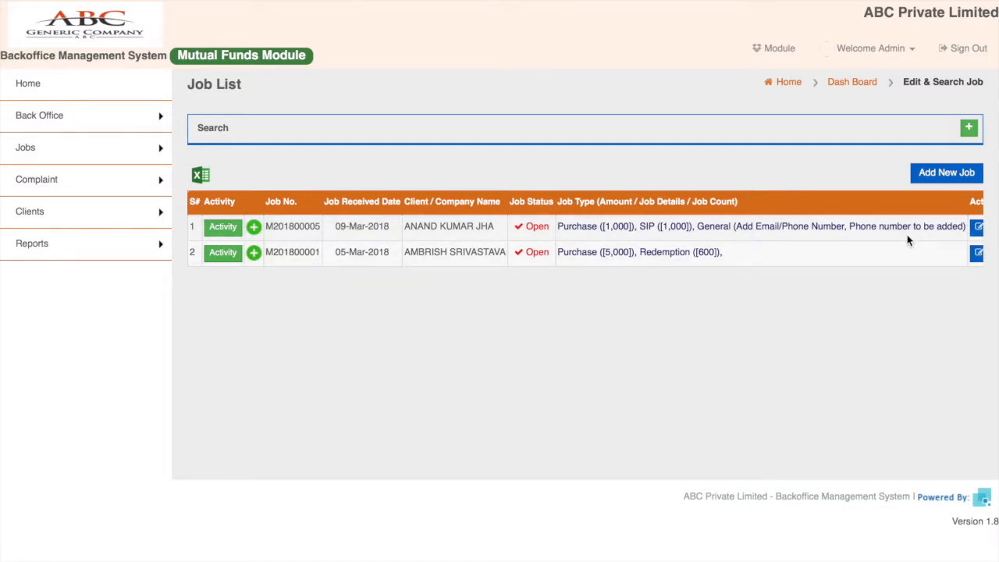
# Review the newest job's row across all columns and expand its purchase, SIP and general entries
pyautogui.hscroll(3, 908, 240)
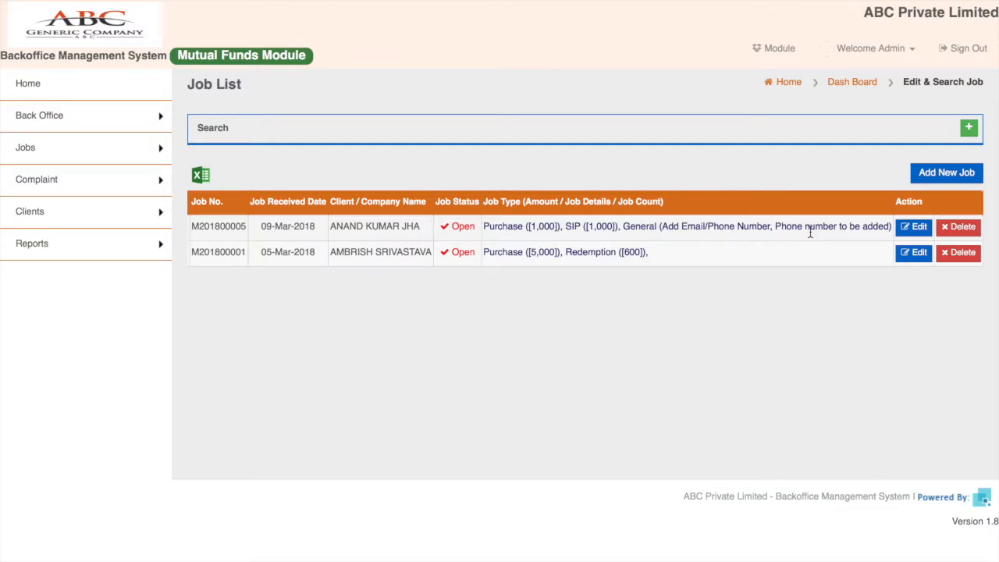
pyautogui.hscroll(-3, 809, 232)
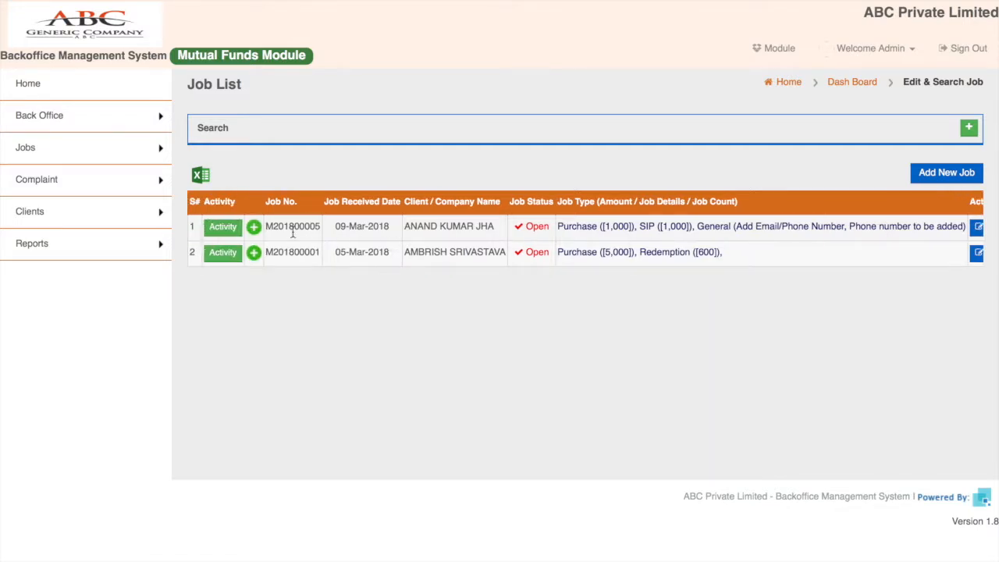
pyautogui.click(254, 228)
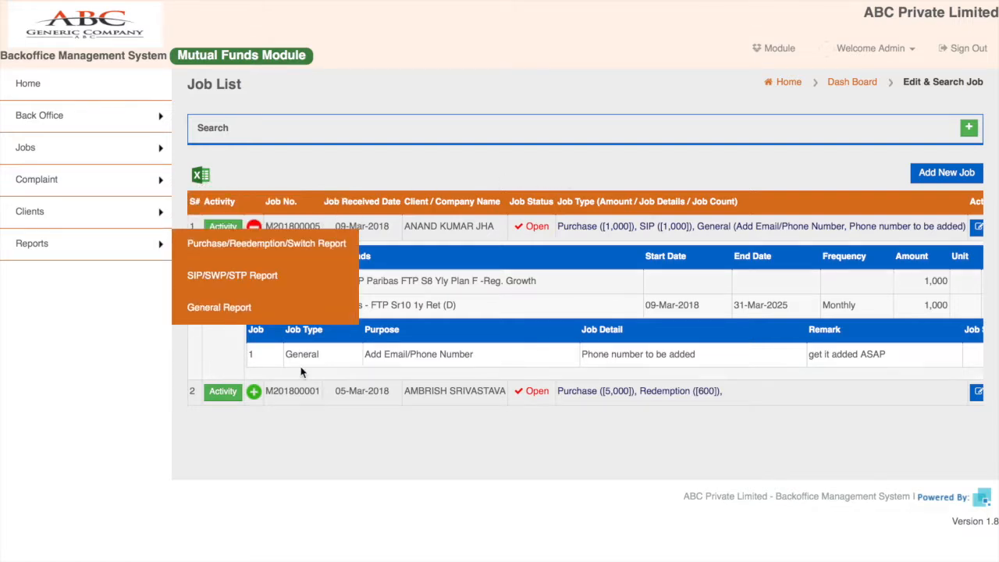
# Show the job list's search criteria and examine the available job type and job status options
pyautogui.click(969, 129)
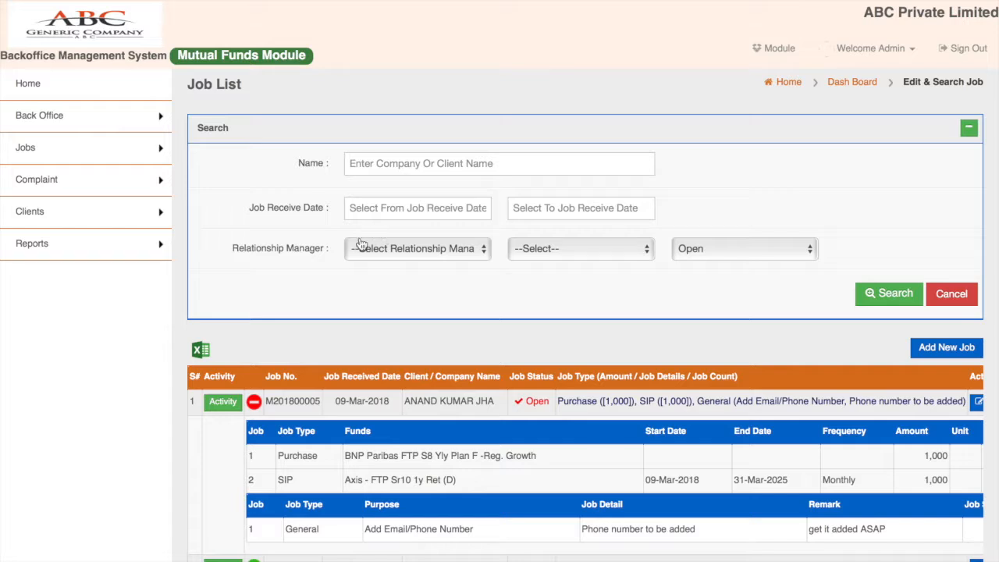
pyautogui.click(551, 250)
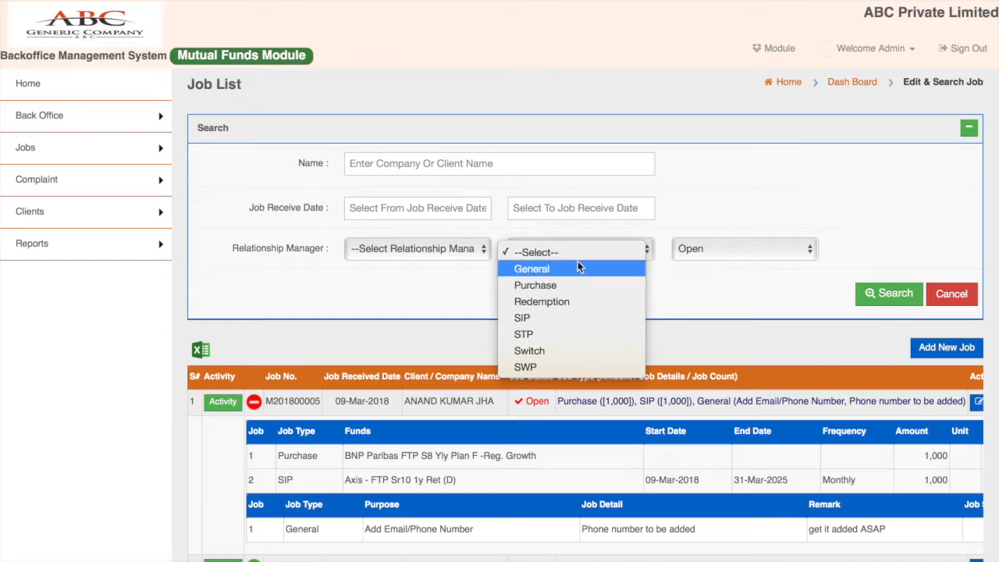
pyautogui.click(705, 212)
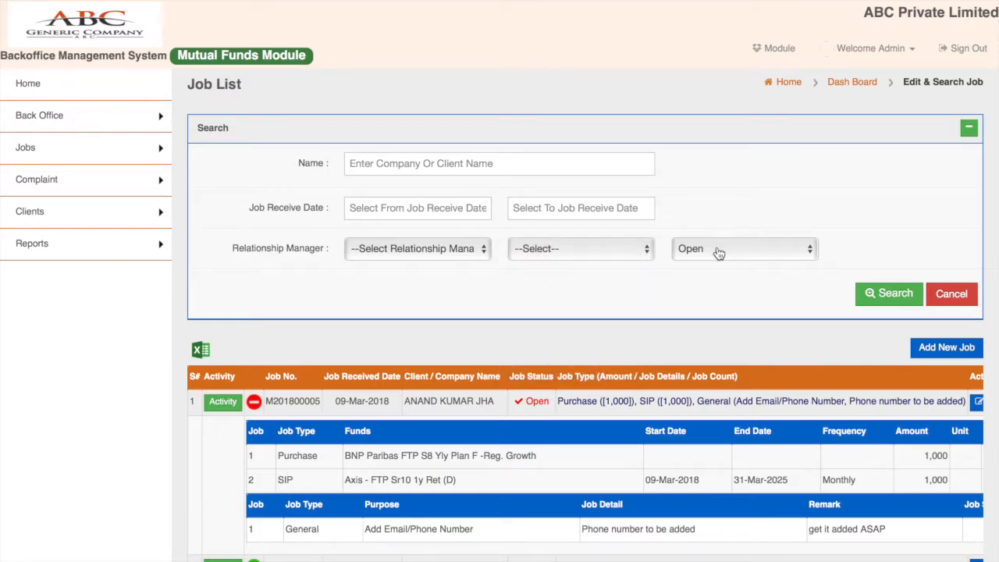
pyautogui.click(718, 252)
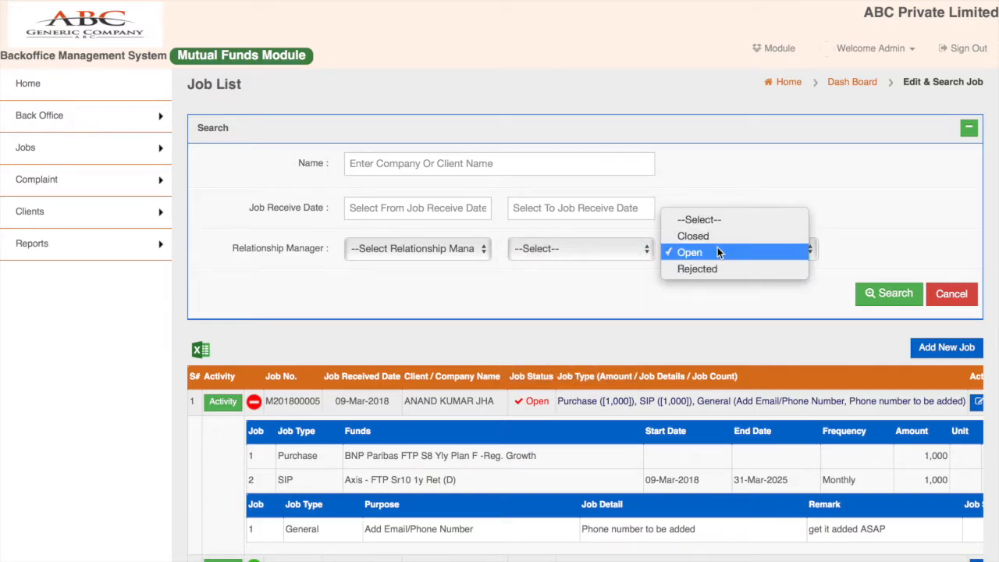
pyautogui.click(724, 193)
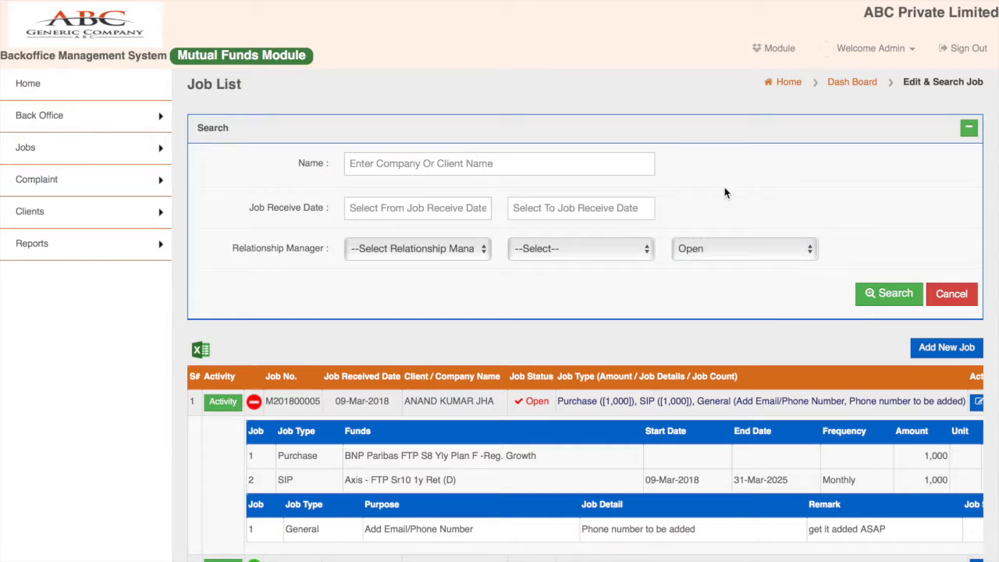
# Search the open jobs by the client's surname
pyautogui.click(448, 161)
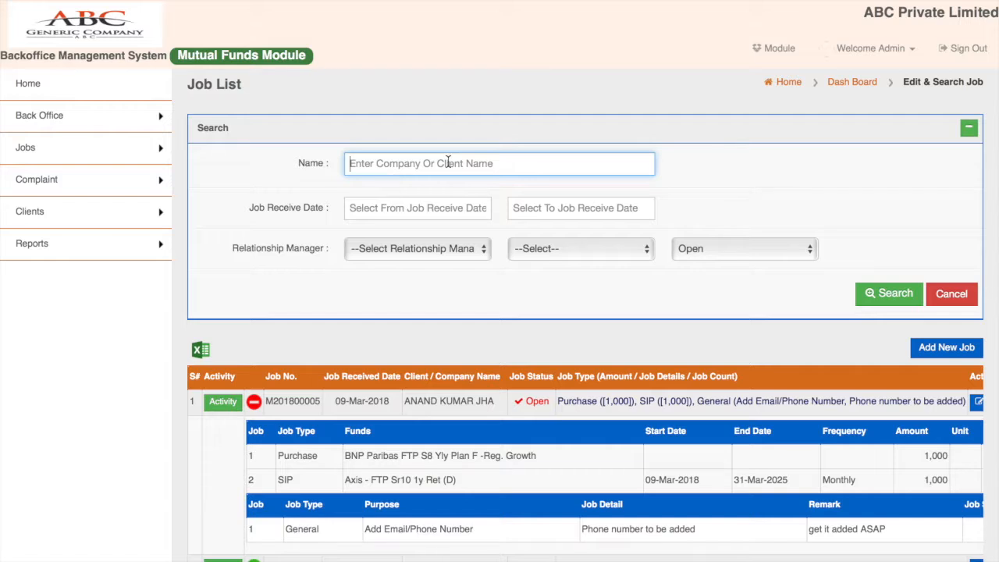
pyautogui.write('jha')
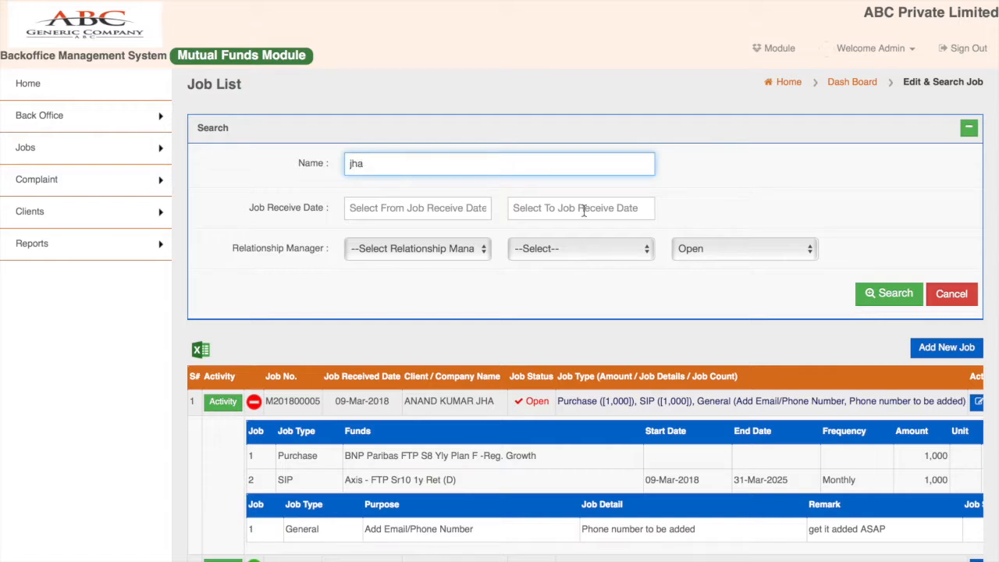
pyautogui.click(889, 297)
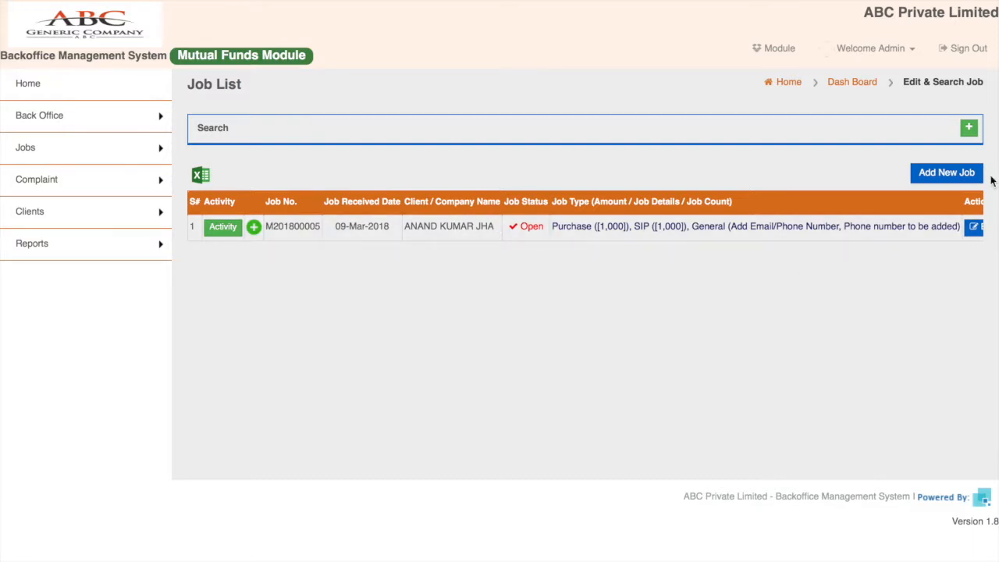
# Reopen the job search criteria and clear the client name filter
pyautogui.click(969, 127)
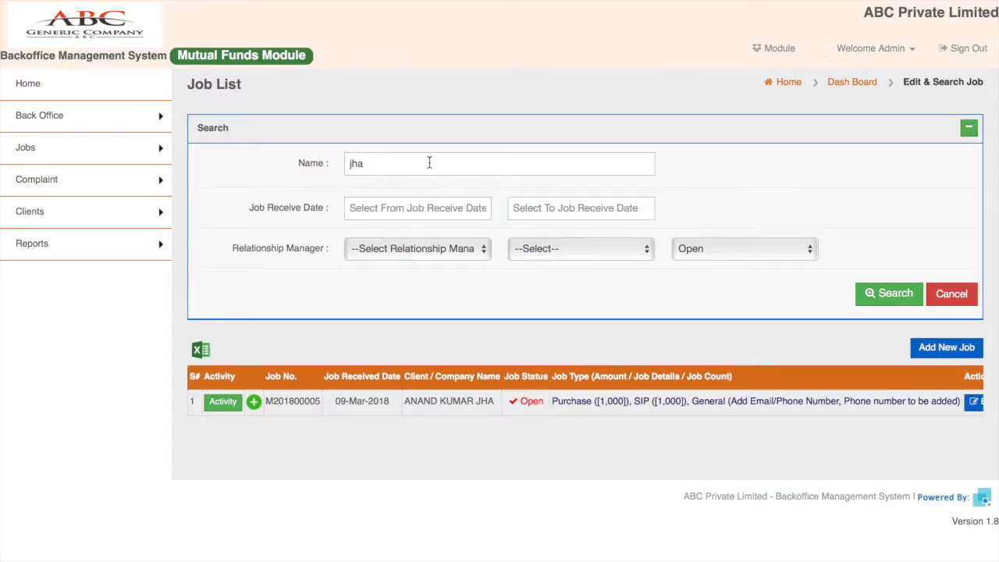
pyautogui.click(376, 163)
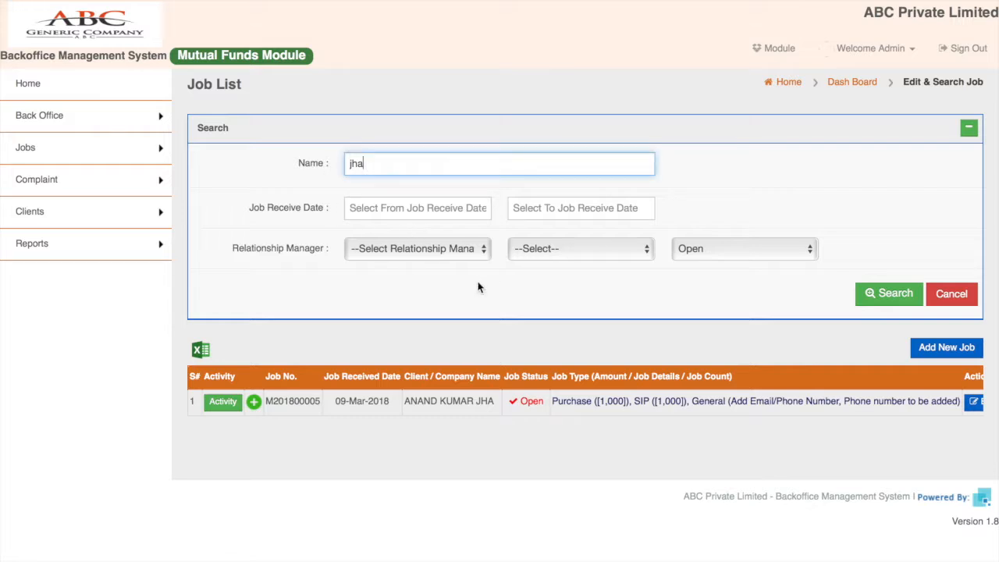
pyautogui.press('BackSpace')
pyautogui.press('BackSpace')
pyautogui.press('BackSpace')
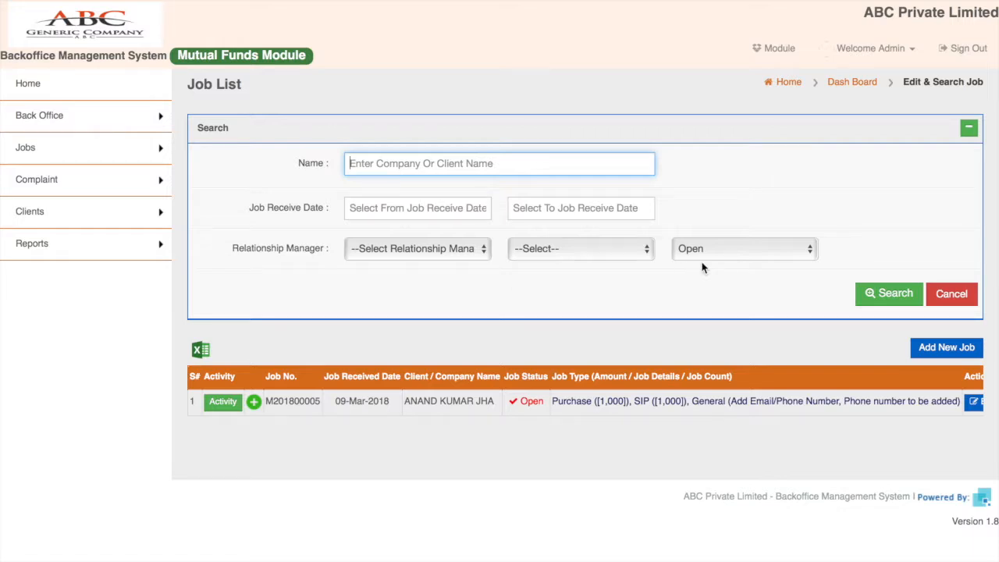
# Open the activity page of the listed job to view its job details
pyautogui.click(224, 405)
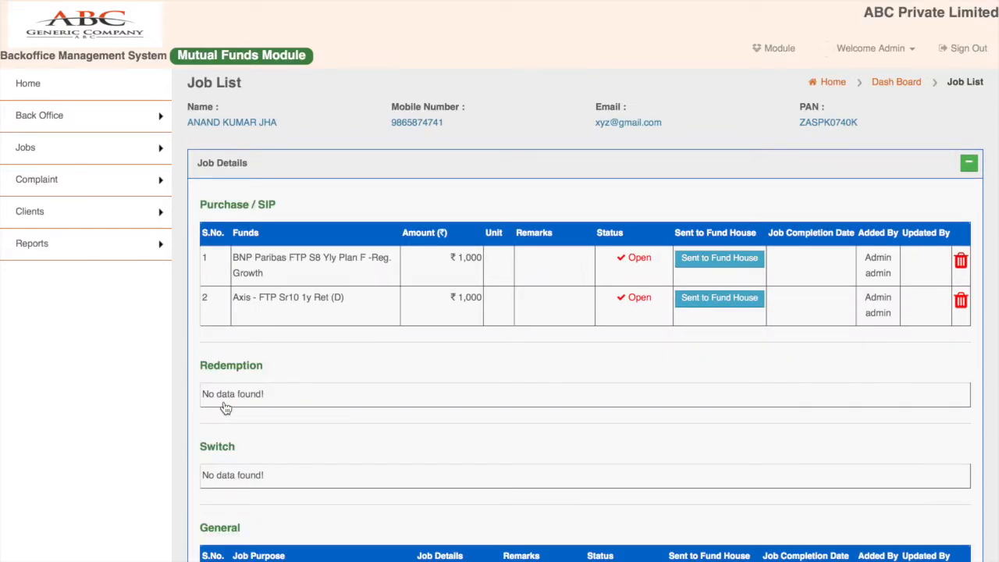
pyautogui.moveTo(225, 408); pyautogui.dragTo(2, 398)
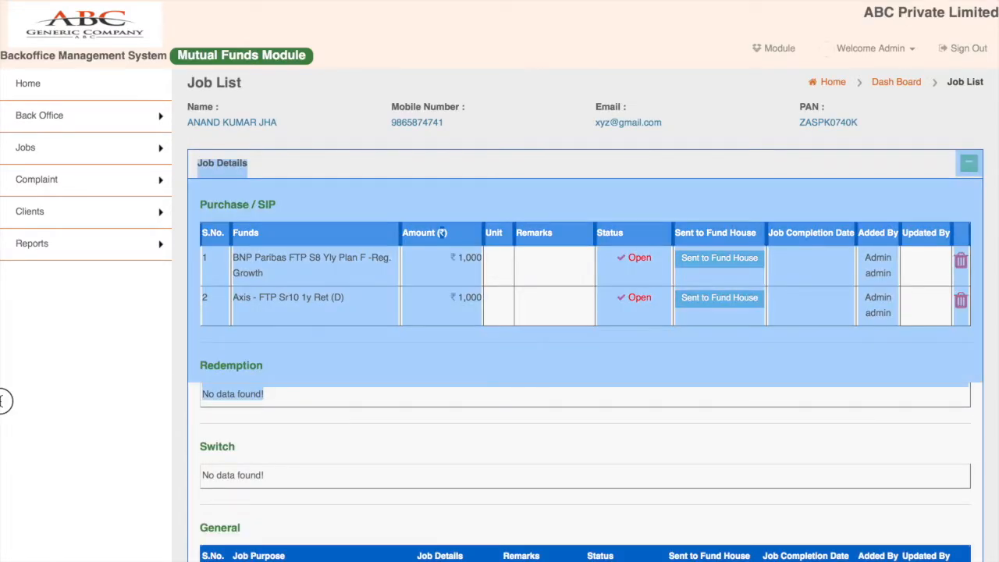
pyautogui.click(82, 407)
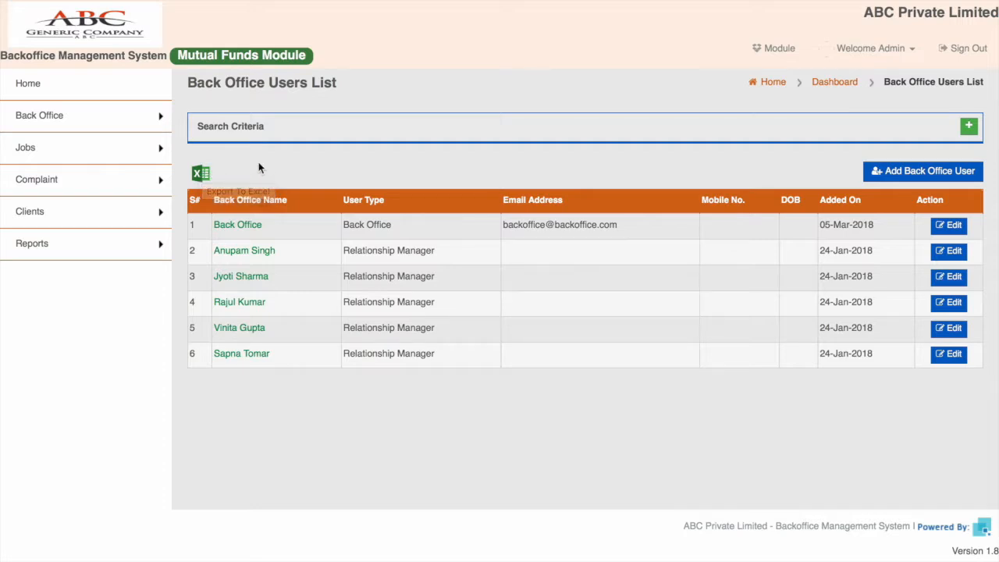
# Go to the back office's Commission Receipt page and open a blank form for adding a commission receipt
pyautogui.moveTo(151, 128)
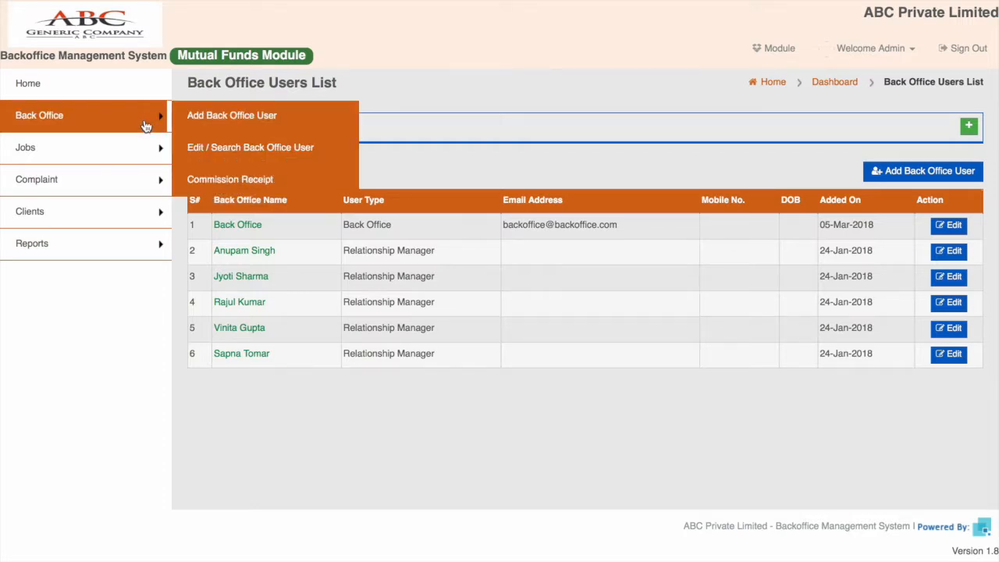
pyautogui.click(255, 181)
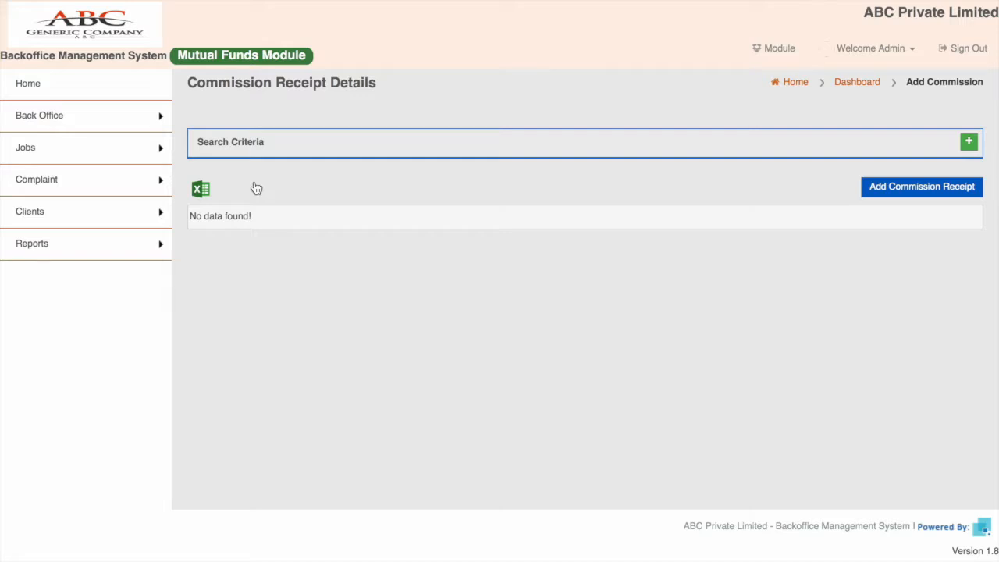
pyautogui.click(901, 191)
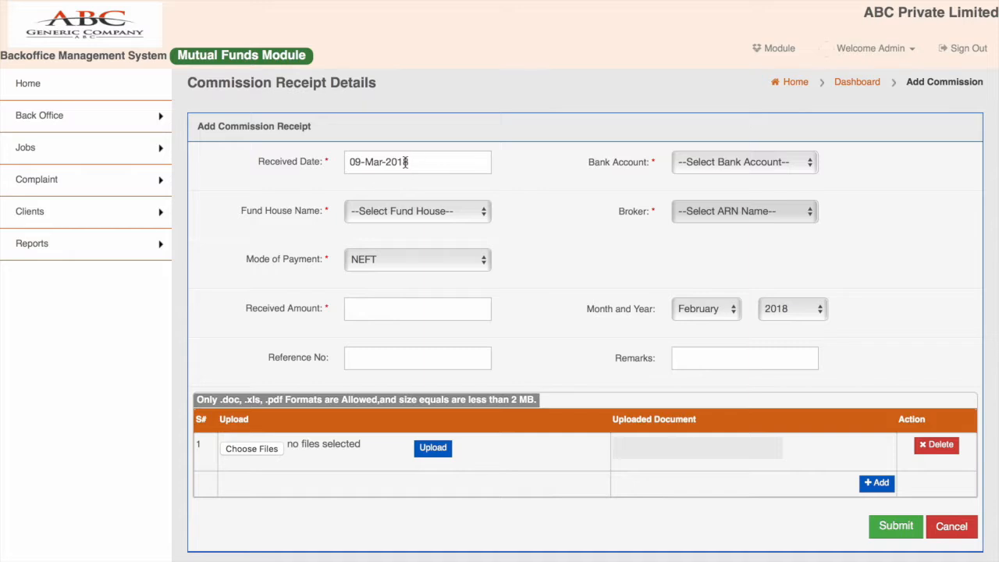
# Examine the commission receipt form's fund house, mode of payment, received amount and reference number fields
pyautogui.click(404, 218)
pyautogui.click(407, 215)
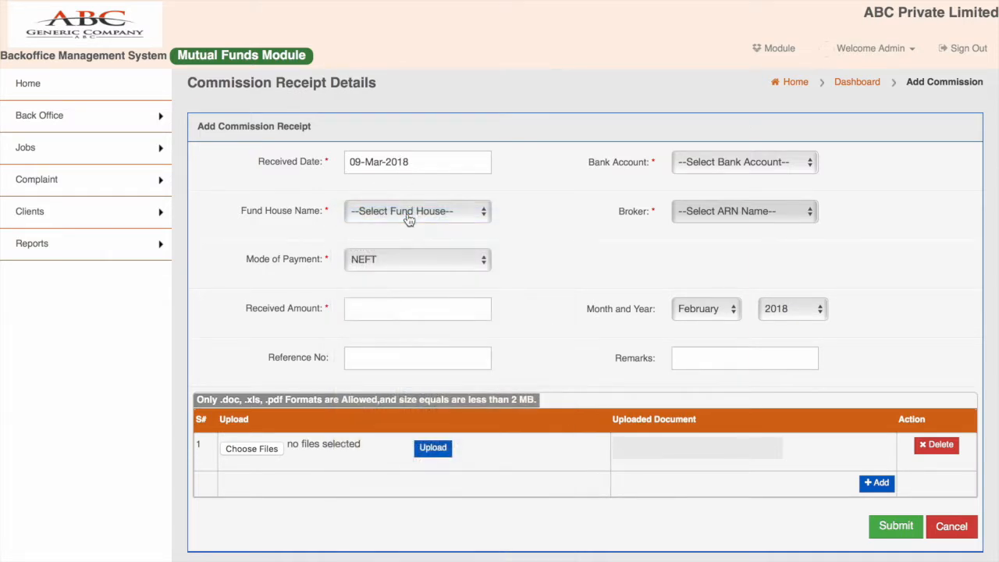
pyautogui.click(409, 264)
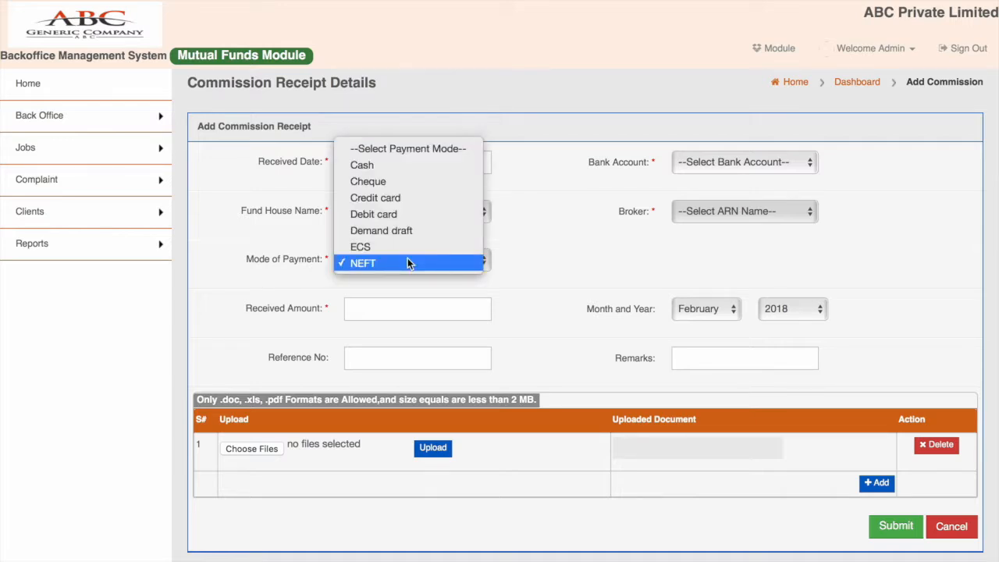
pyautogui.click(567, 278)
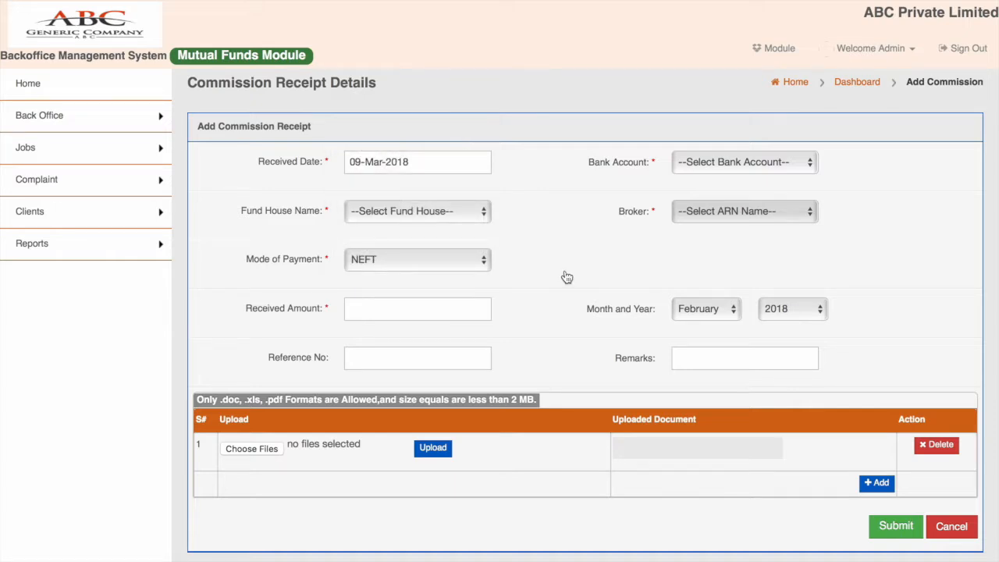
pyautogui.click(426, 311)
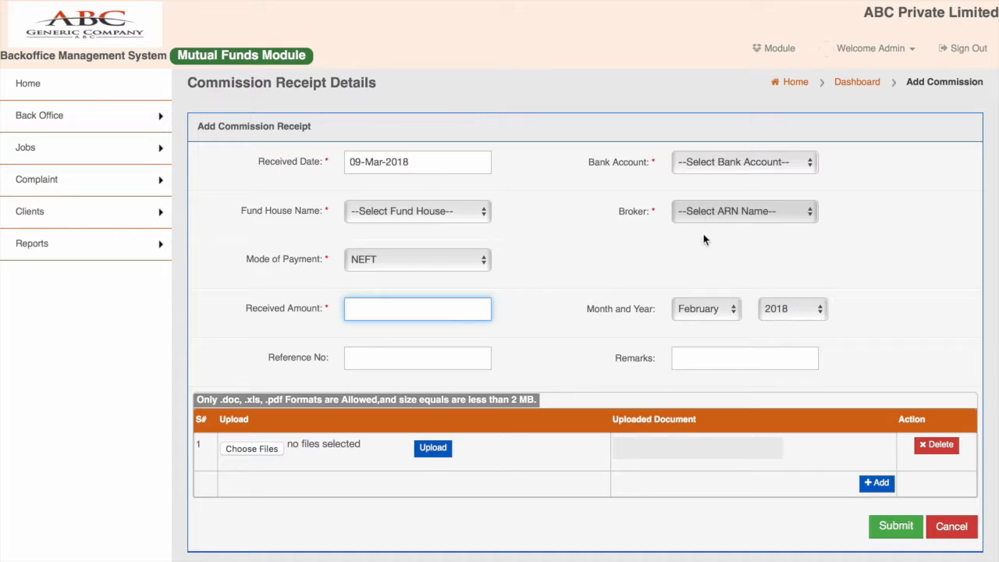
pyautogui.click(393, 357)
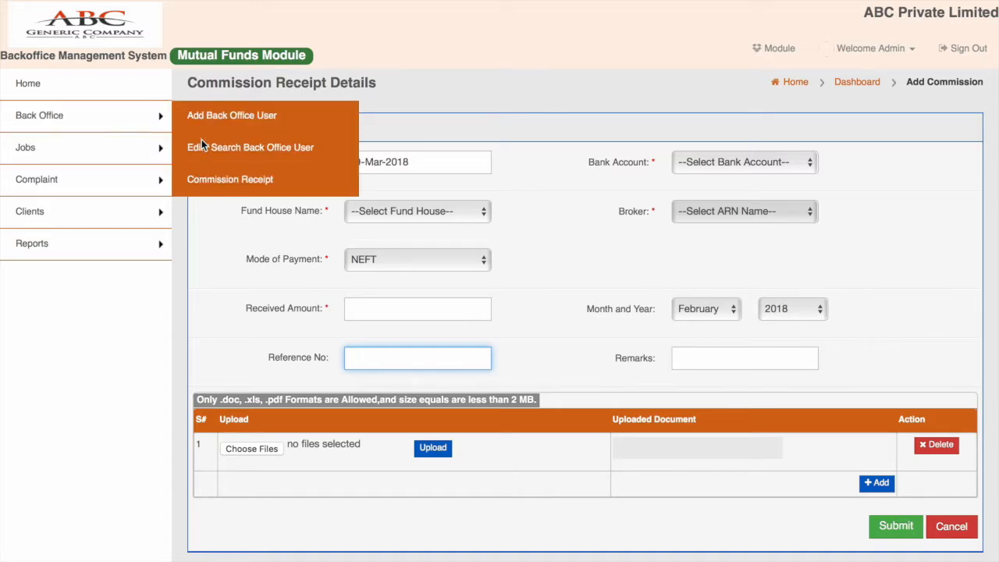
# Return to the commission receipt list and examine its search criteria, including the fund house options
pyautogui.click(219, 181)
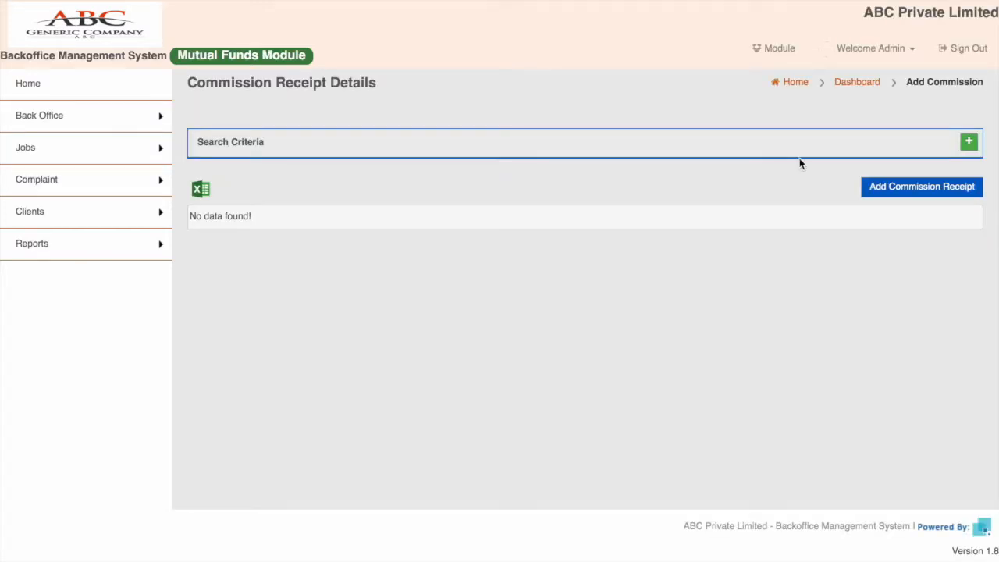
pyautogui.click(970, 145)
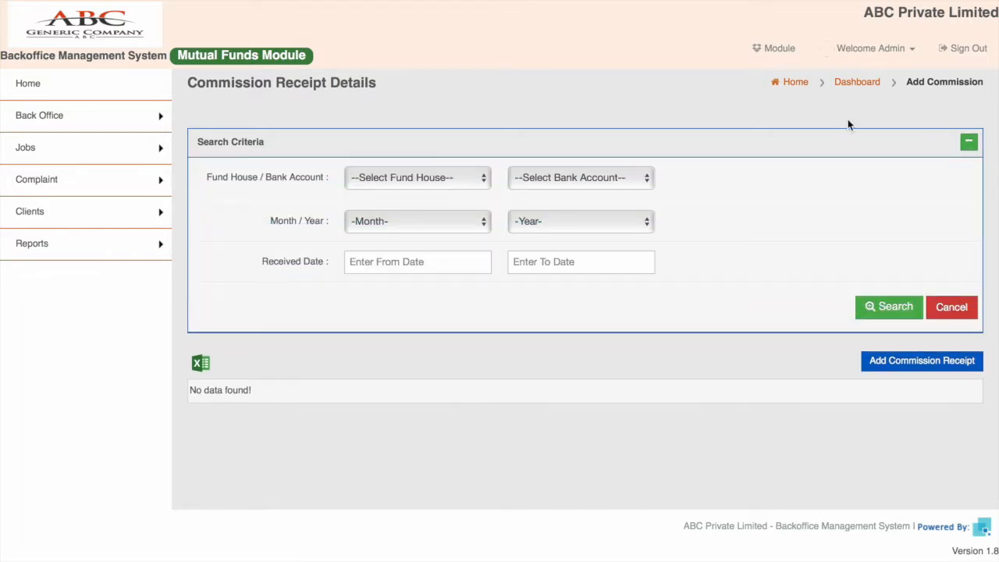
pyautogui.click(403, 184)
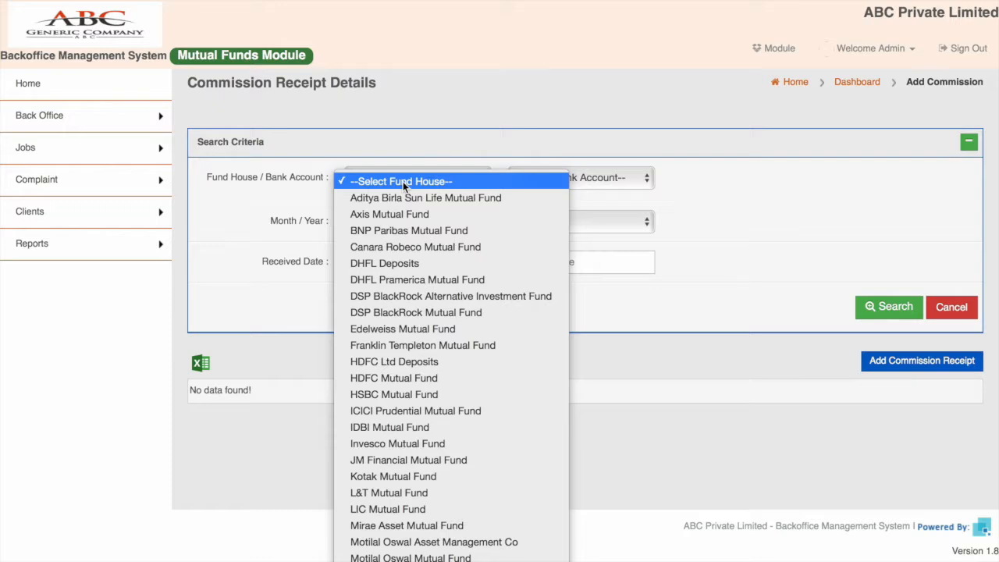
pyautogui.click(317, 181)
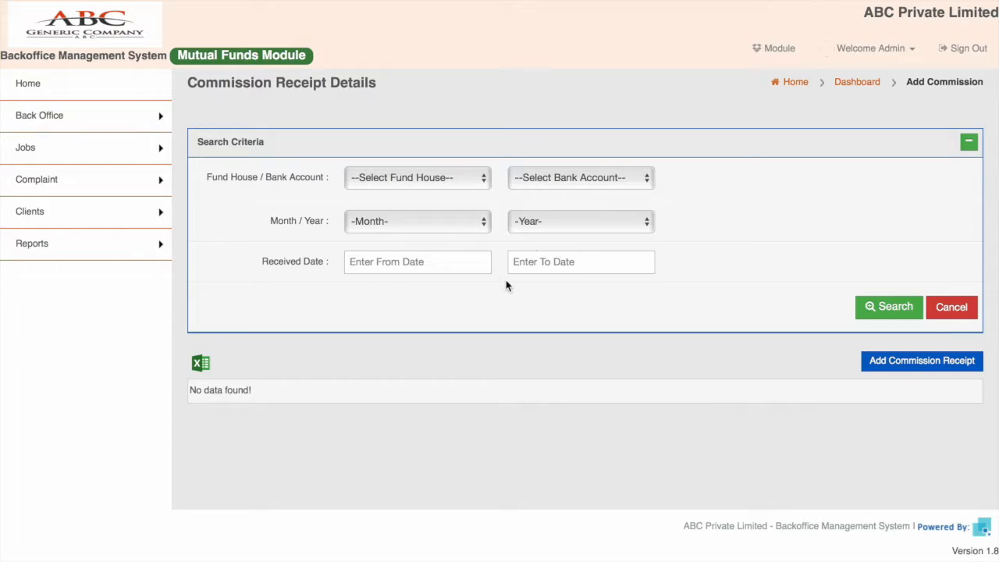
# Open the Purchase/Reedemption/Switch Report and examine its search criteria, including the client name field and relationship manager options
pyautogui.moveTo(161, 118)
pyautogui.moveTo(90, 249)
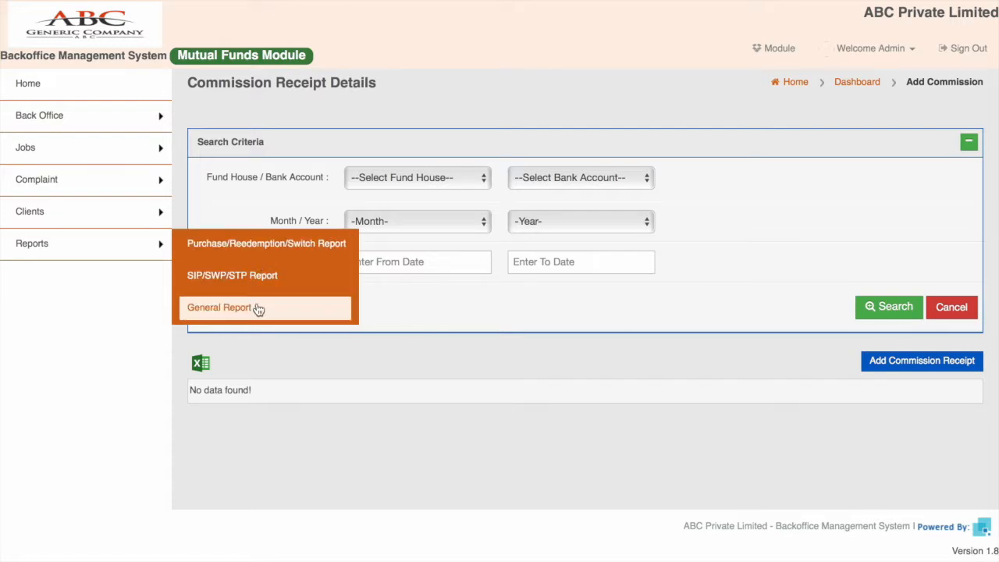
pyautogui.click(262, 245)
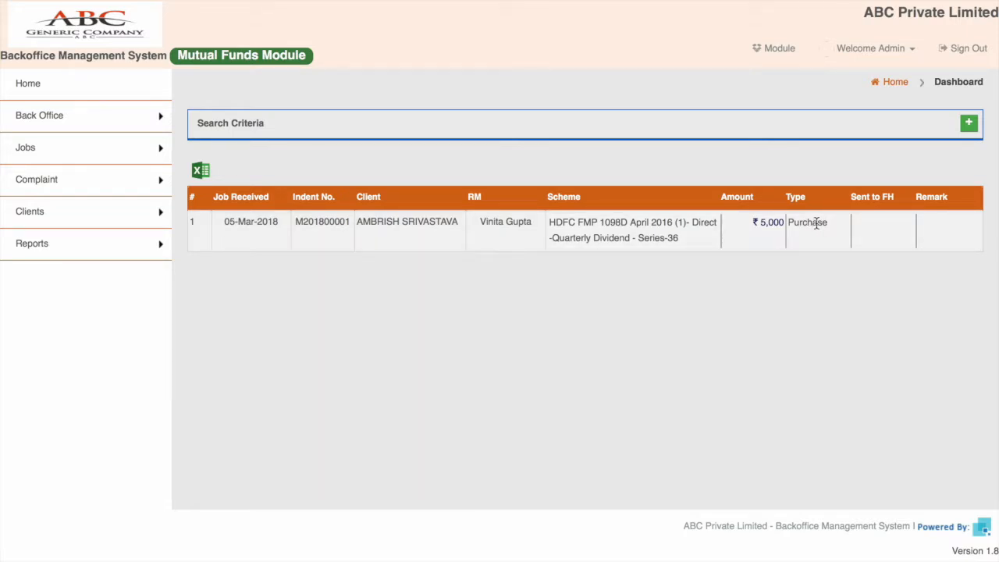
pyautogui.click(969, 125)
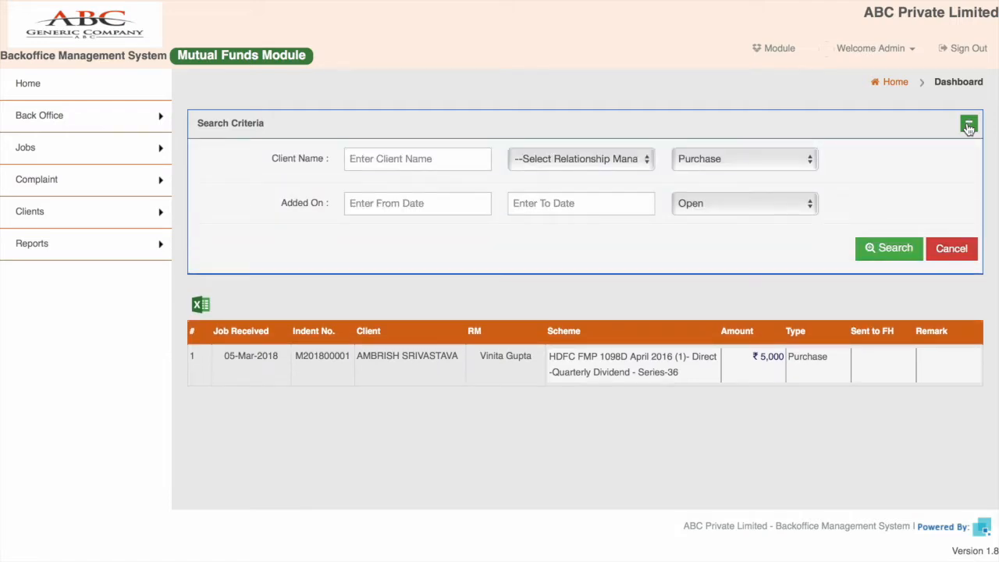
pyautogui.click(430, 159)
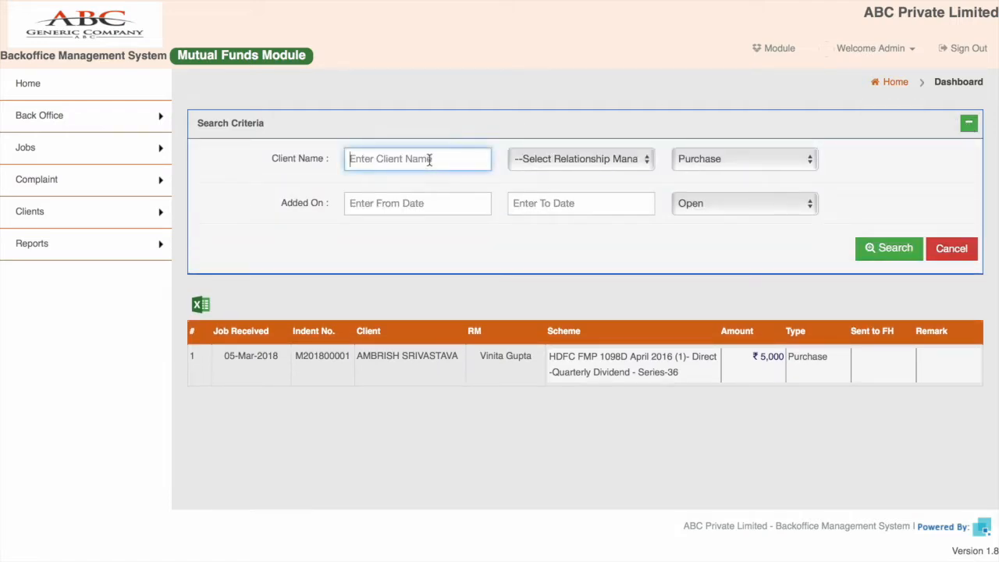
pyautogui.click(566, 158)
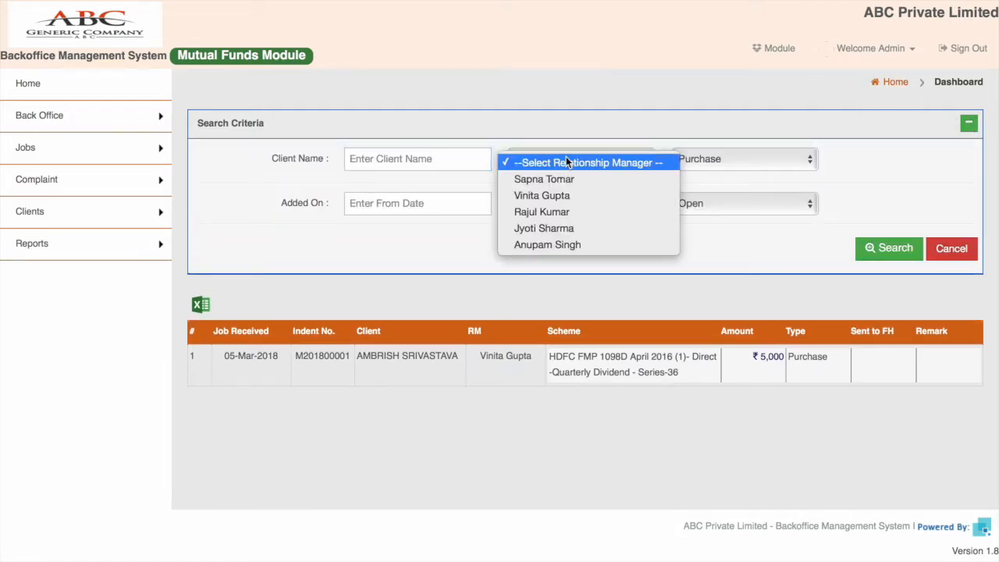
pyautogui.click(568, 163)
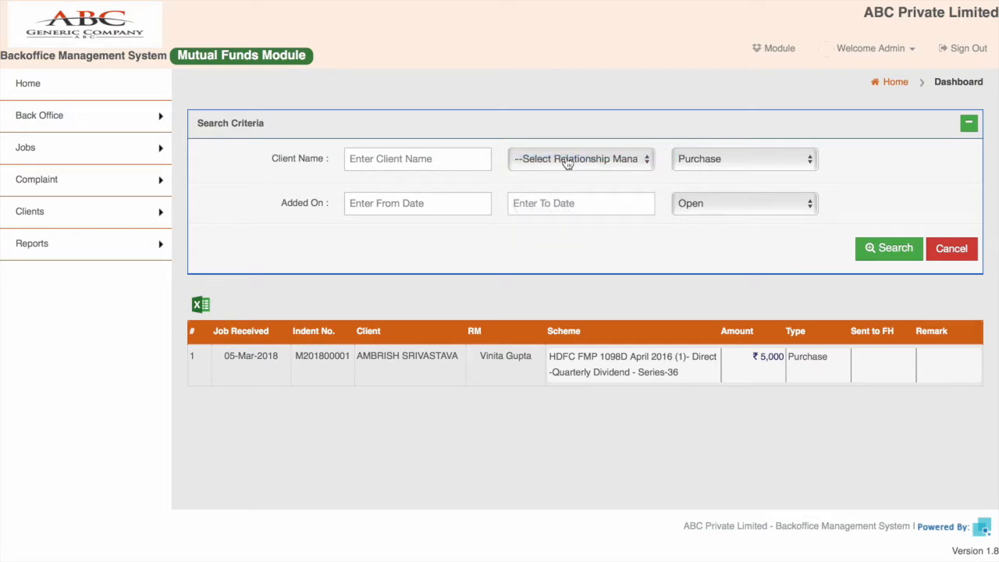
# Examine the fund type and job status options in the report's search criteria
pyautogui.click(730, 162)
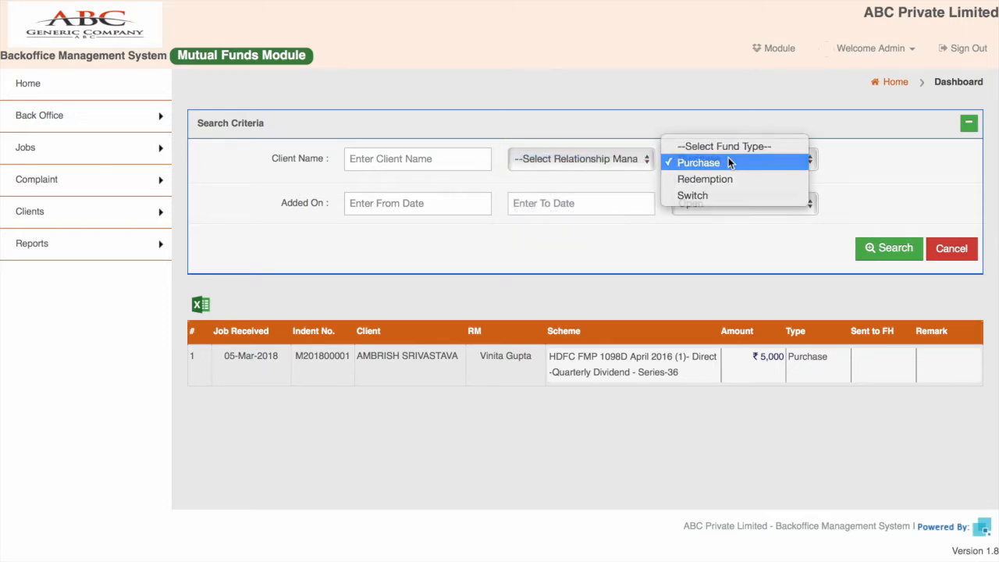
pyautogui.click(728, 162)
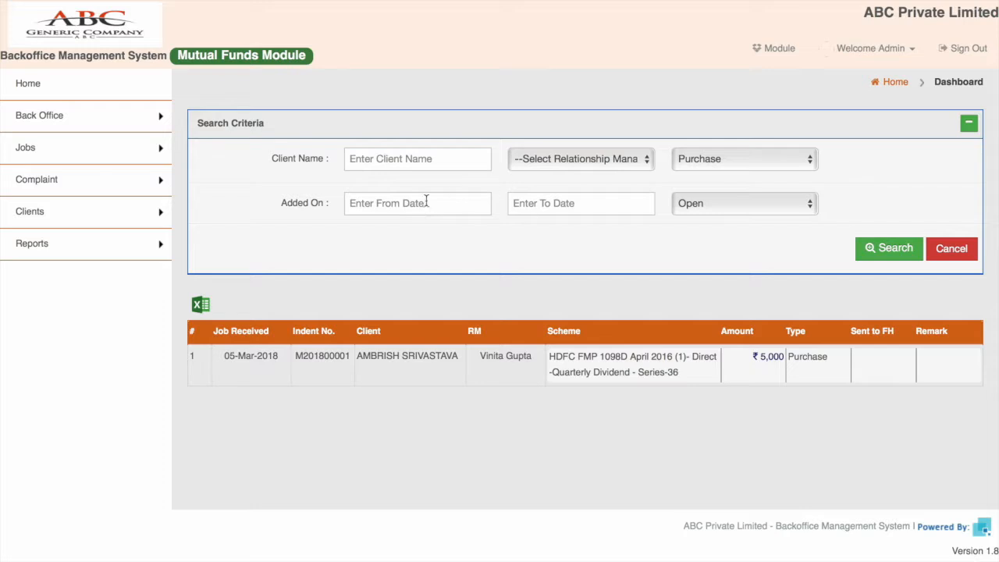
pyautogui.click(718, 206)
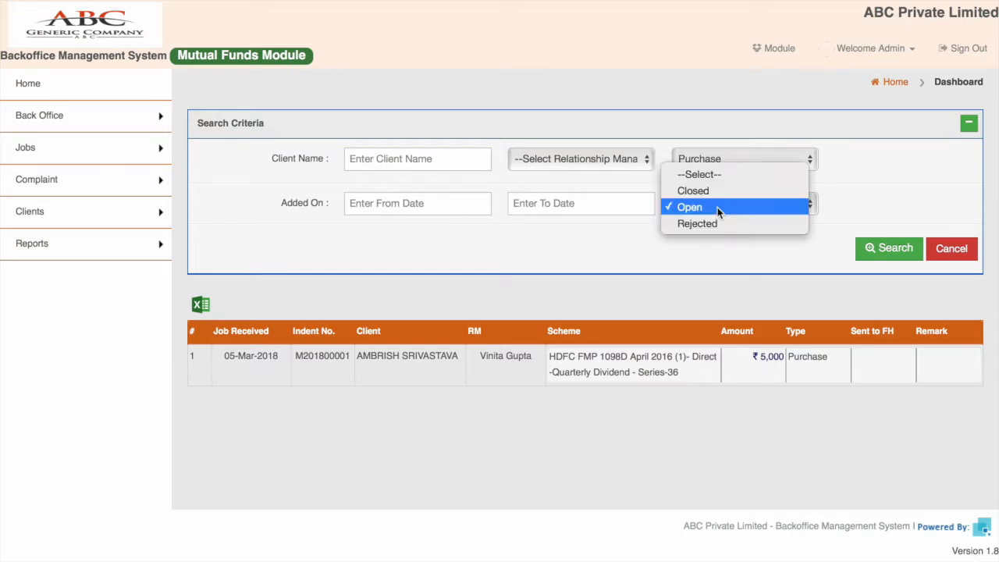
pyautogui.click(893, 194)
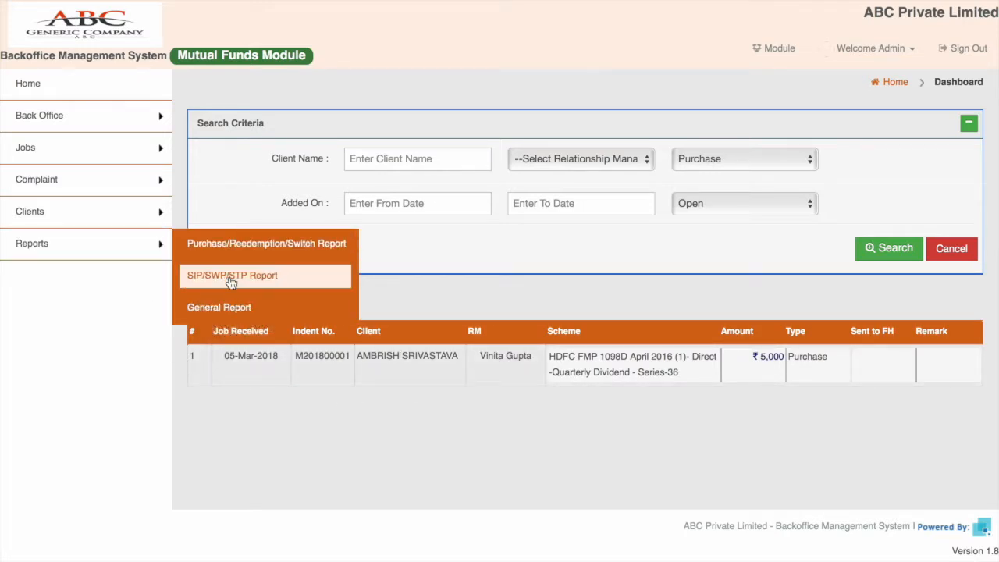
# View the SIP/SWP/STP Report and go on to the General Report
pyautogui.click(231, 278)
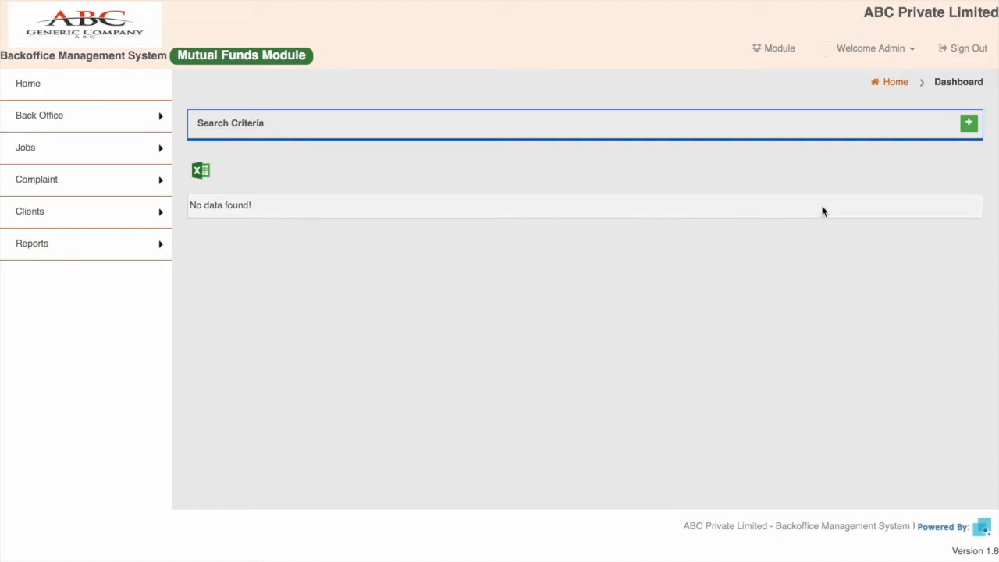
pyautogui.moveTo(145, 252)
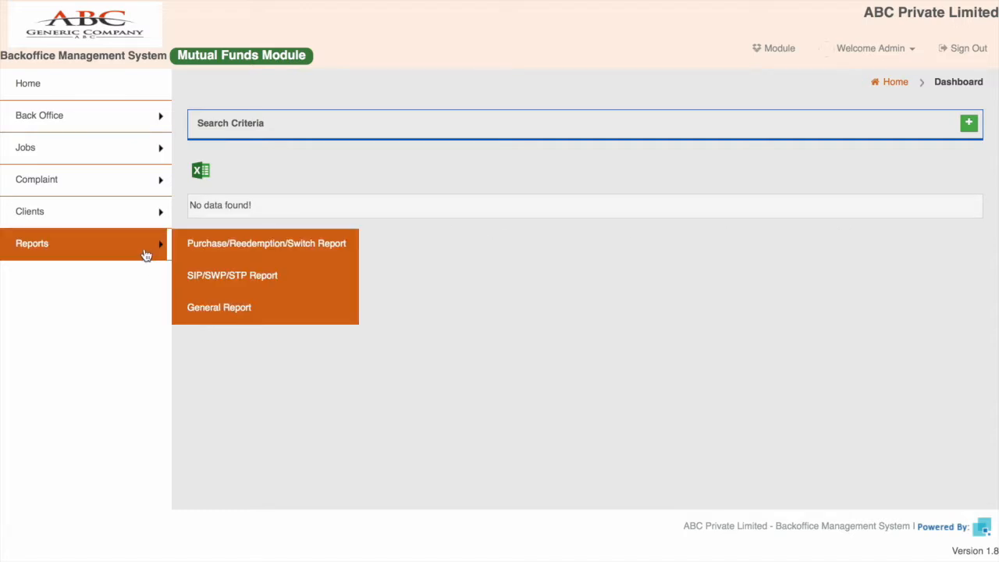
pyautogui.click(231, 313)
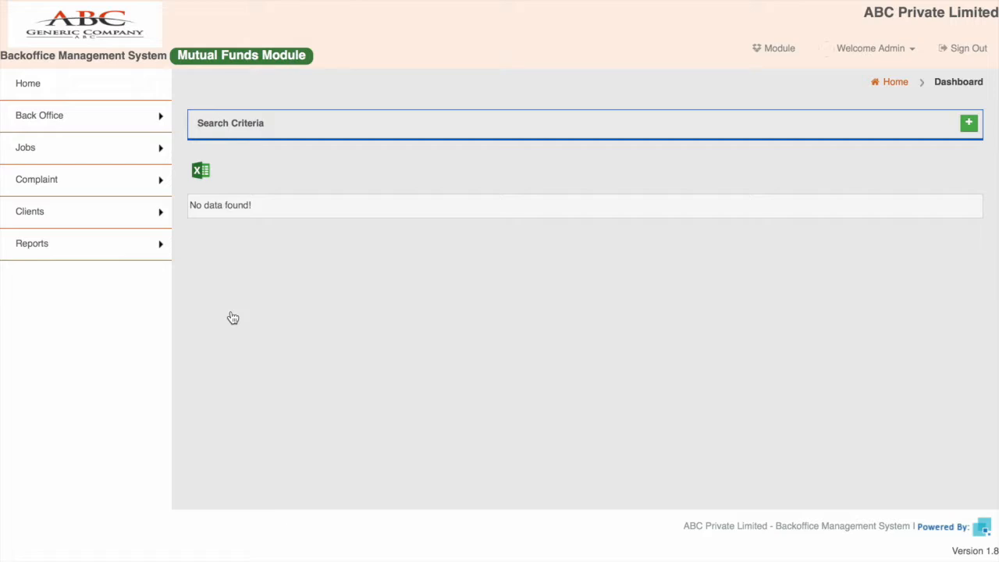
# Search the General Report for jobs with the job status Closed
pyautogui.click(969, 125)
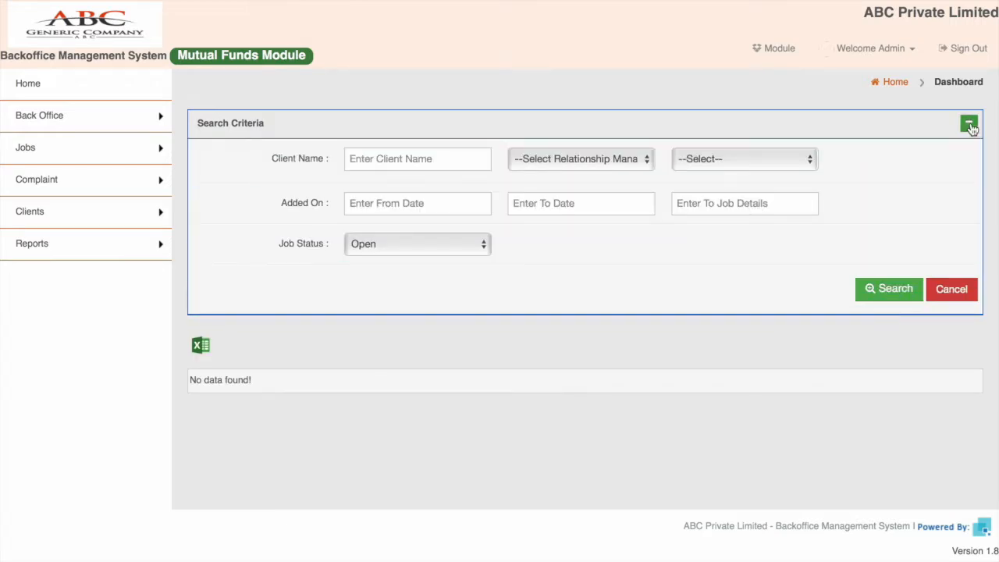
pyautogui.click(441, 246)
pyautogui.click(437, 232)
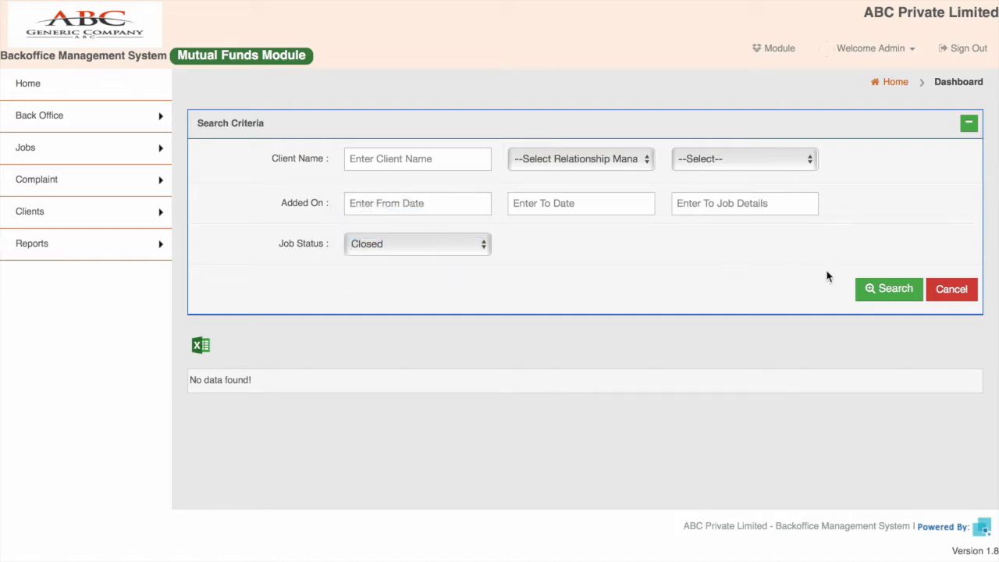
pyautogui.click(890, 294)
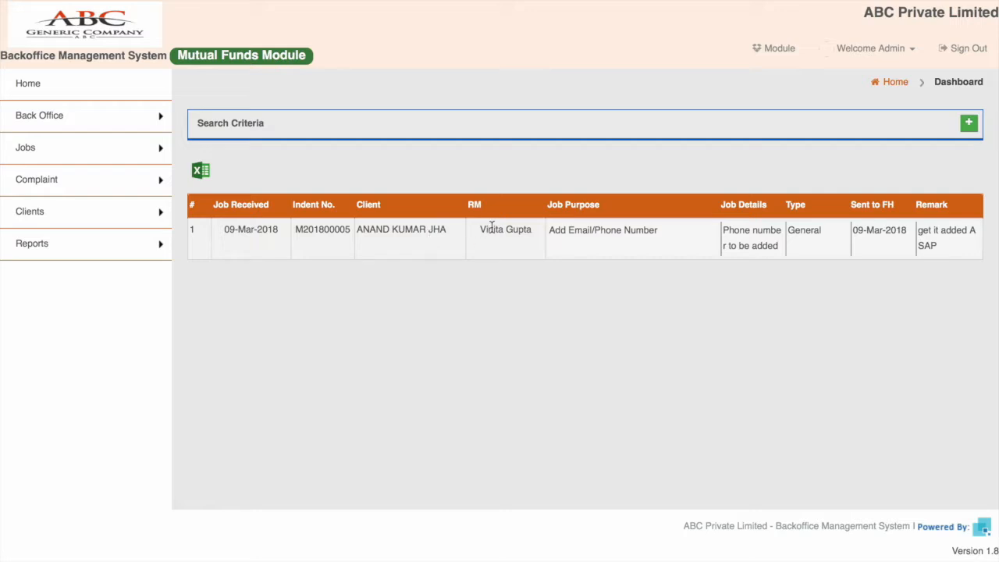
# Switch from the Mutual Funds module to the Administration module and open the Master page of its settings
pyautogui.click(91, 38)
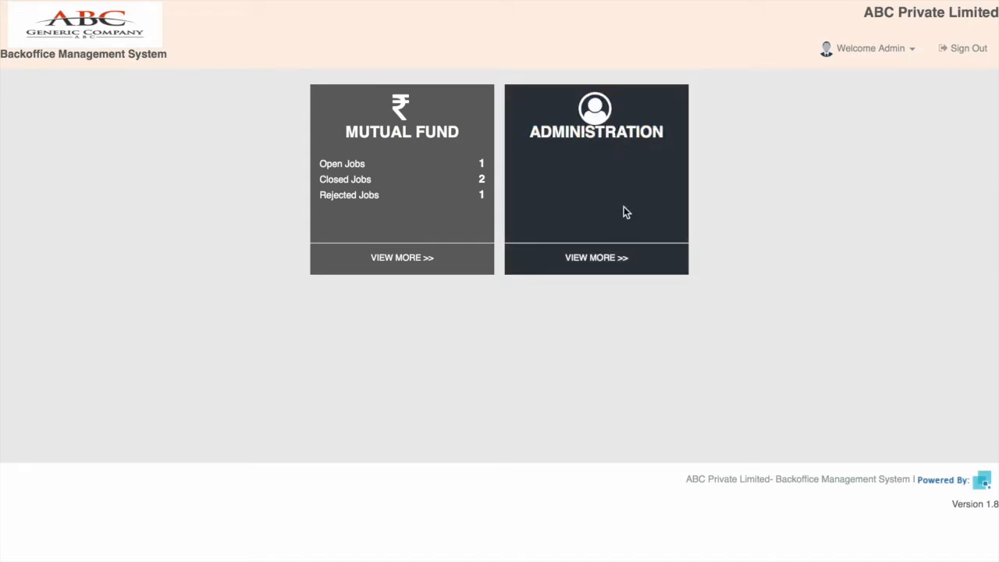
pyautogui.click(603, 137)
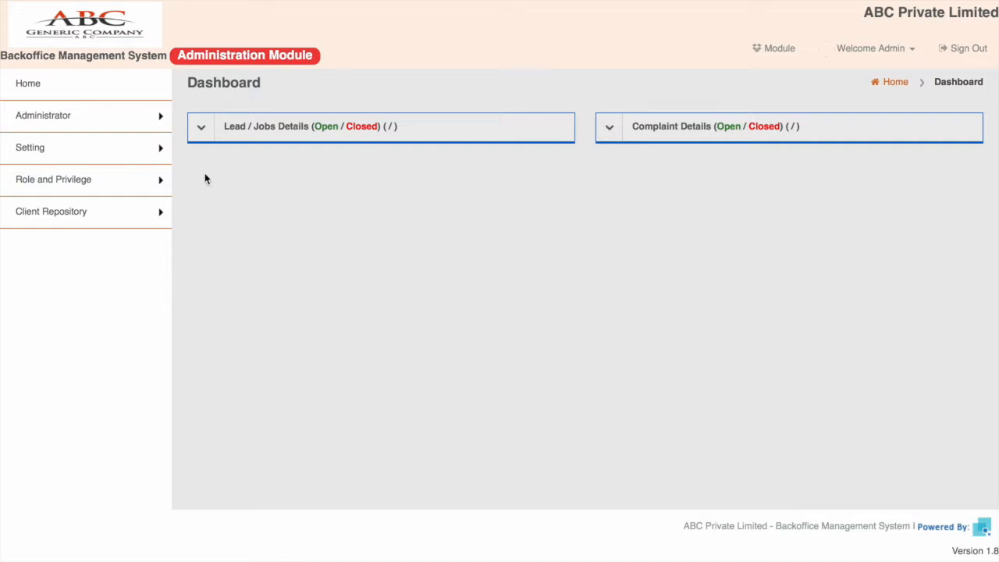
pyautogui.moveTo(158, 127)
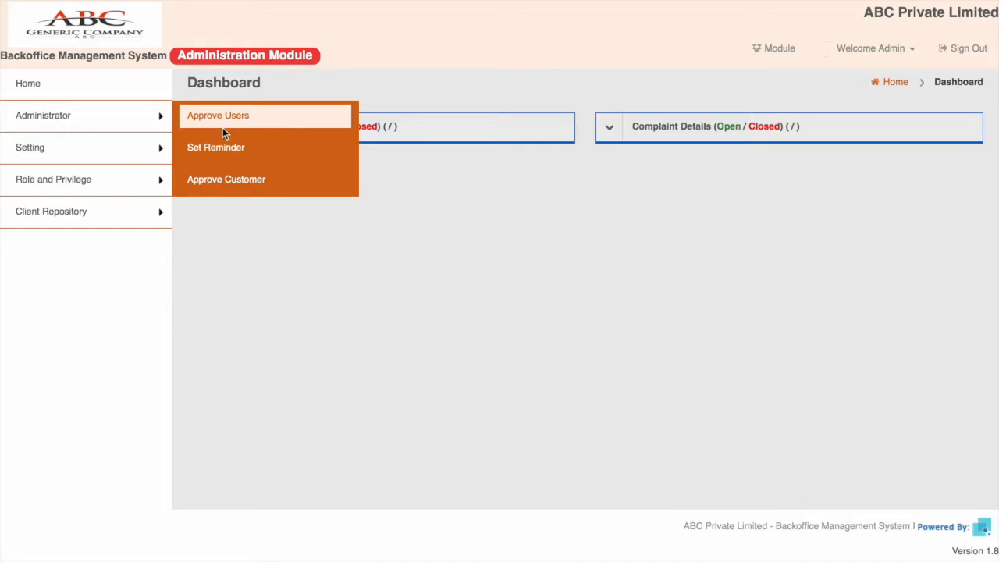
pyautogui.moveTo(143, 151)
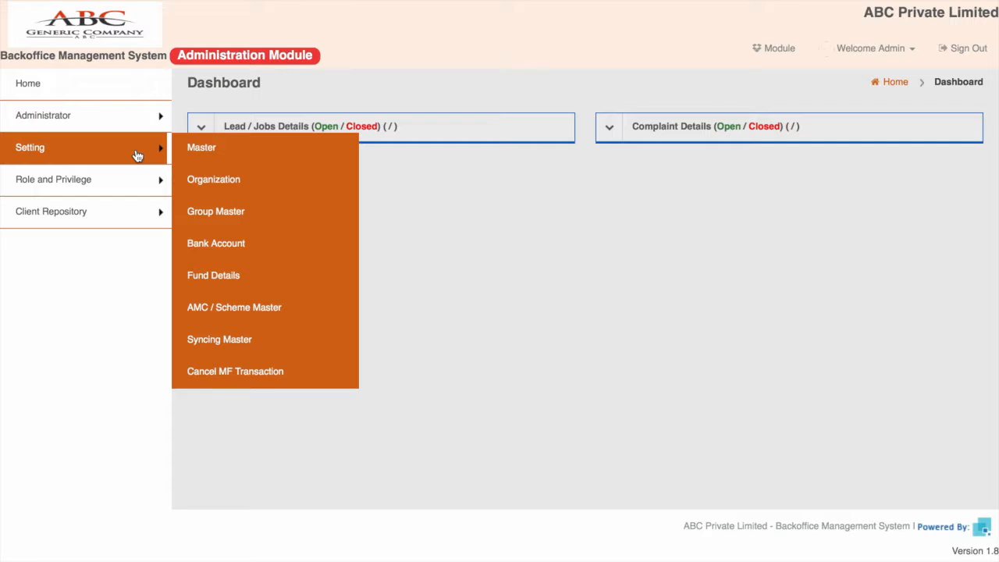
pyautogui.click(214, 157)
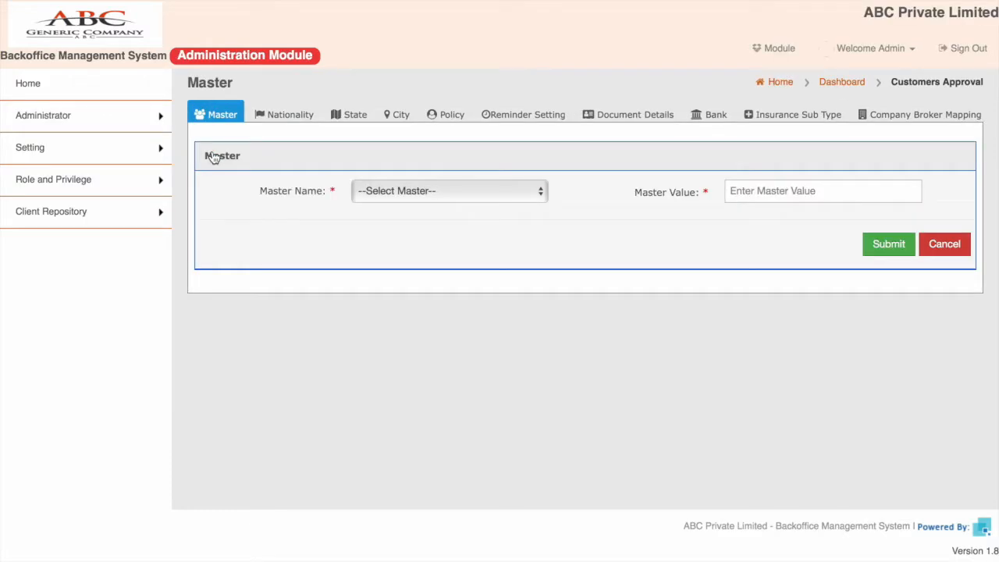
# Look through the Nationality, State, City, Policy and Reminder Setting masters
pyautogui.click(265, 117)
pyautogui.click(356, 117)
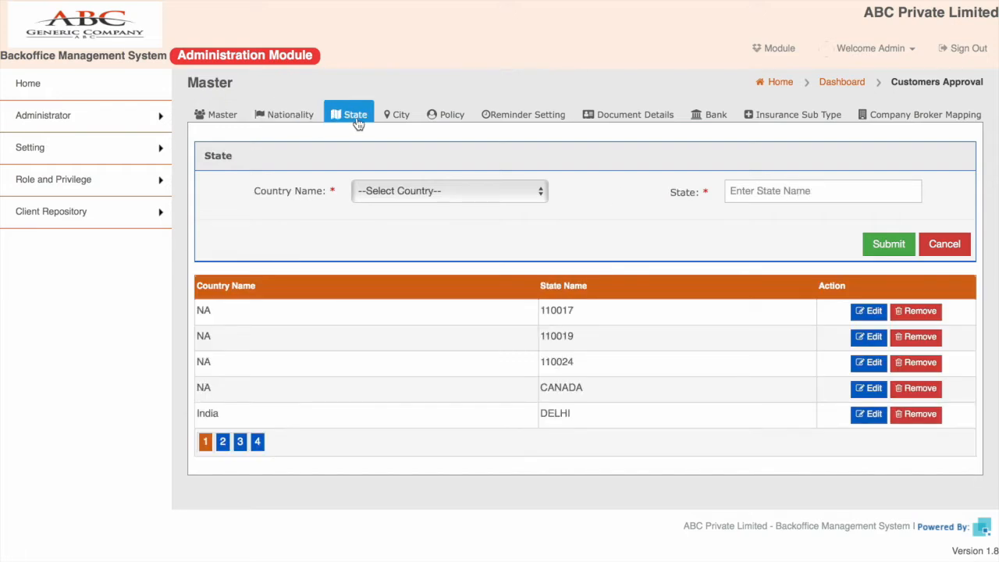
pyautogui.click(396, 119)
pyautogui.click(451, 117)
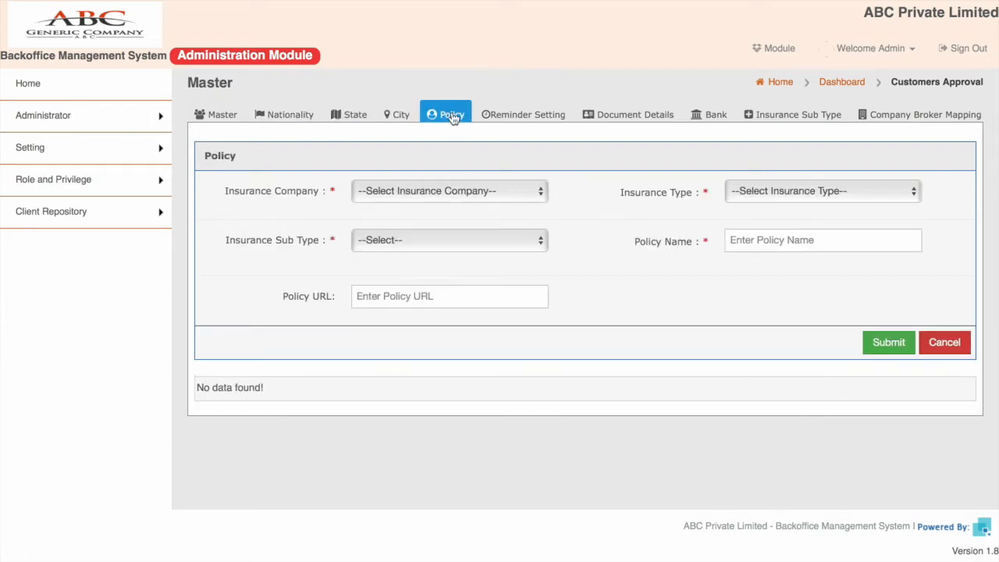
pyautogui.click(506, 118)
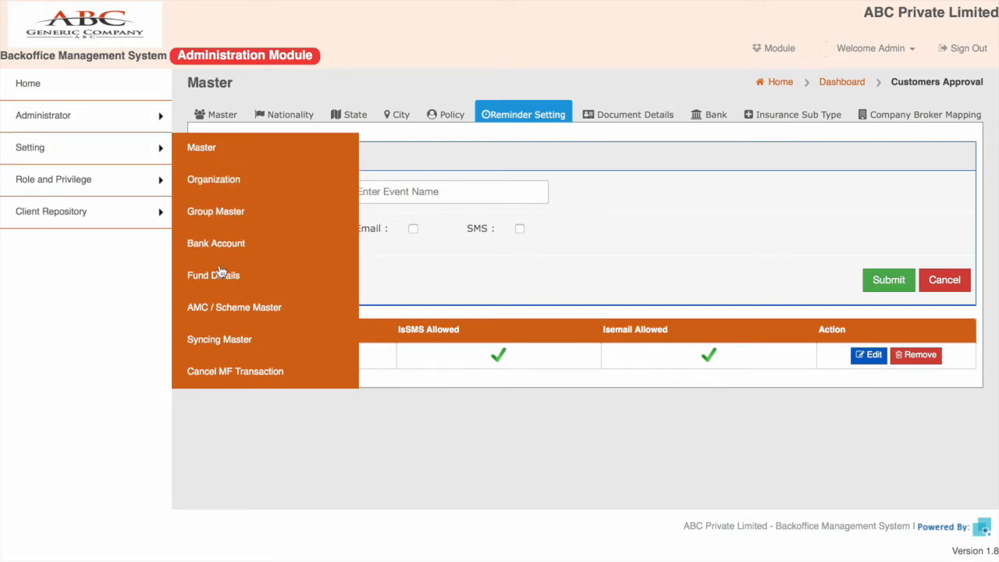
# View the AMC / Scheme Master, and open a blank form for adding a new fund from the Fund Details list
pyautogui.click(221, 311)
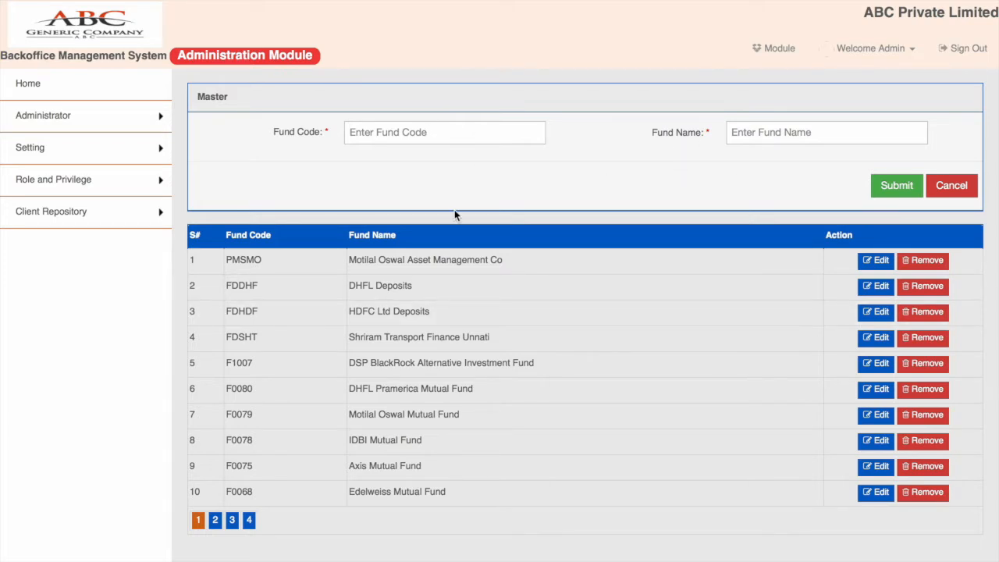
pyautogui.moveTo(116, 157)
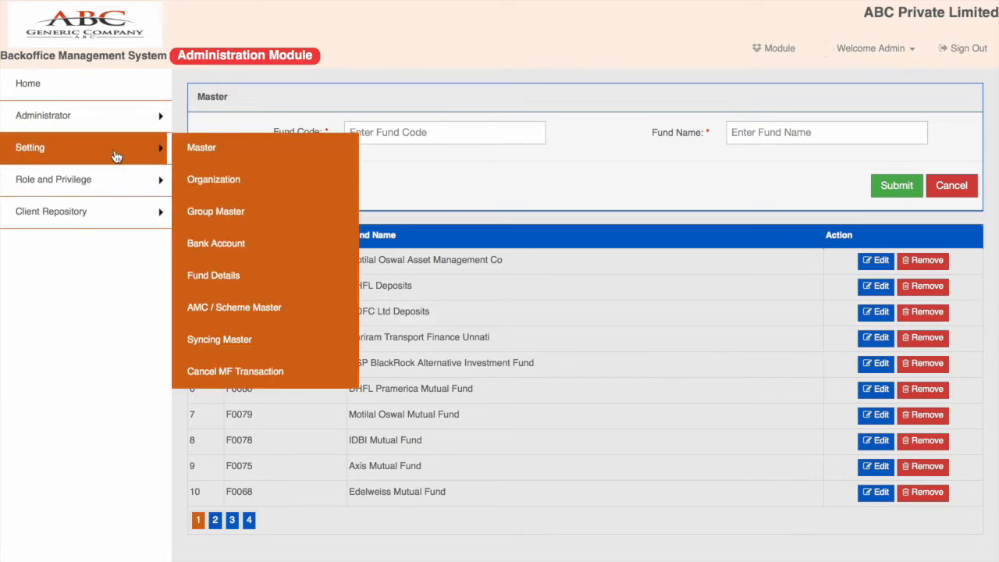
pyautogui.click(236, 279)
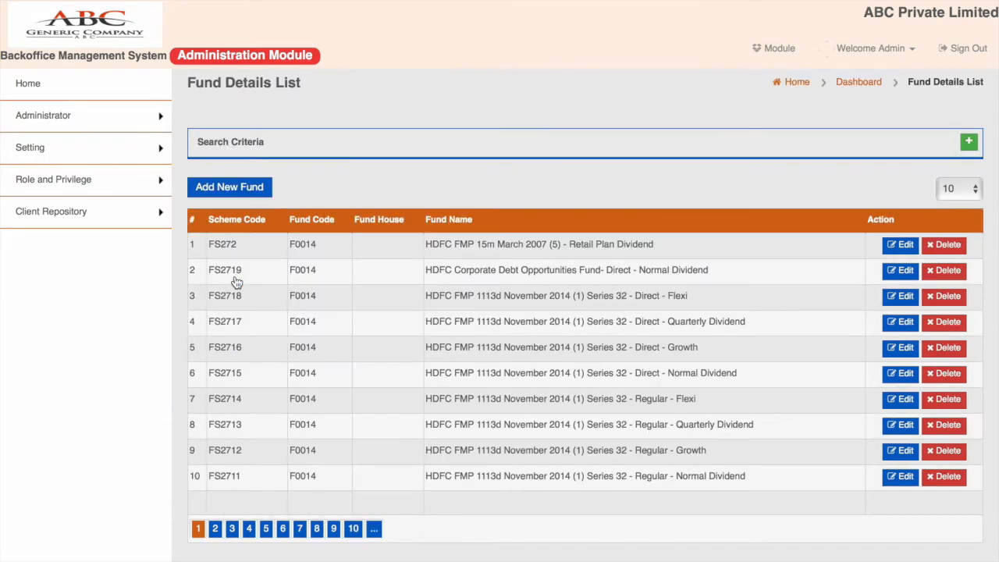
pyautogui.click(252, 188)
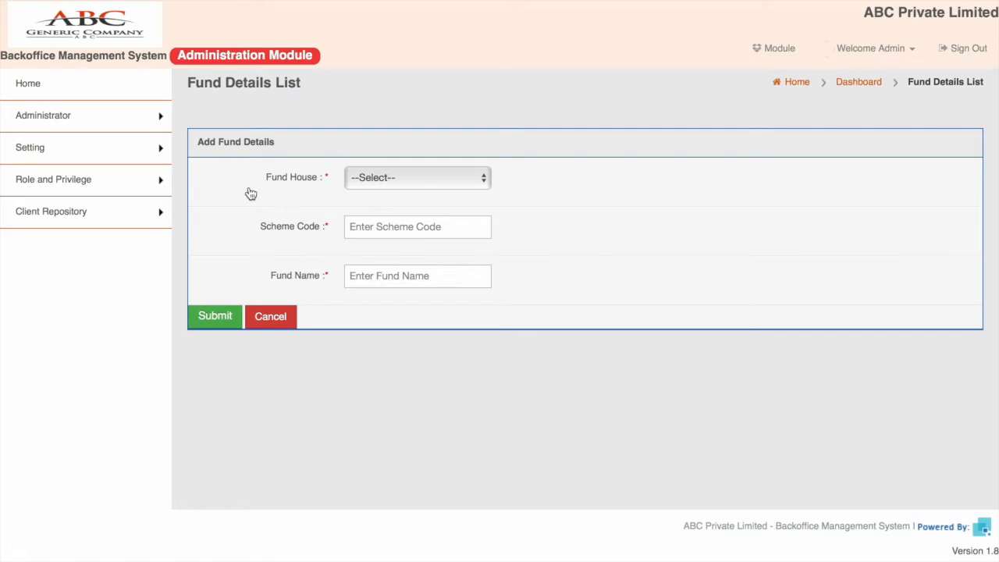
# Examine the new fund form's fund house options, scheme code and fund name fields, and cancel the entry
pyautogui.click(397, 179)
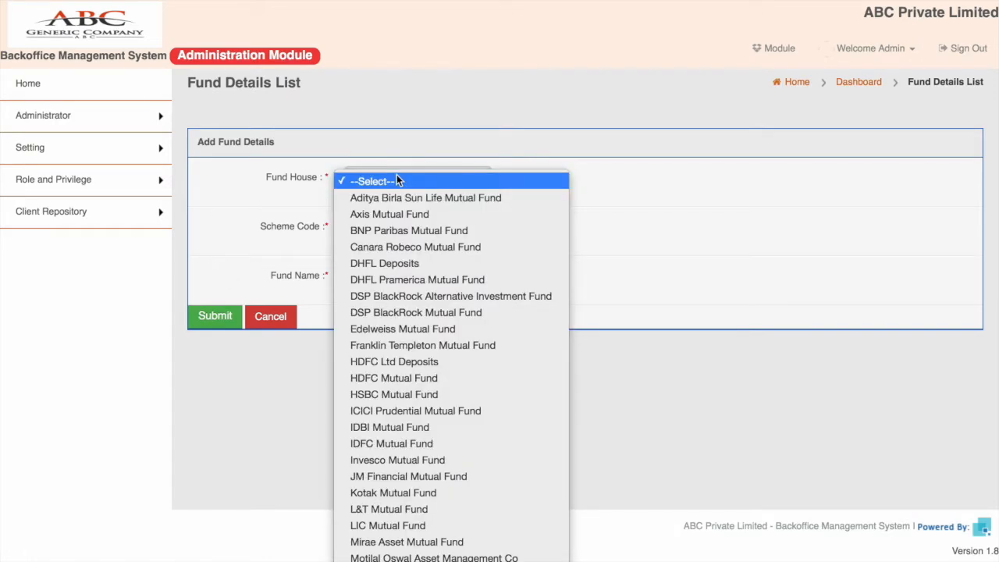
pyautogui.click(277, 188)
pyautogui.click(375, 227)
pyautogui.click(377, 278)
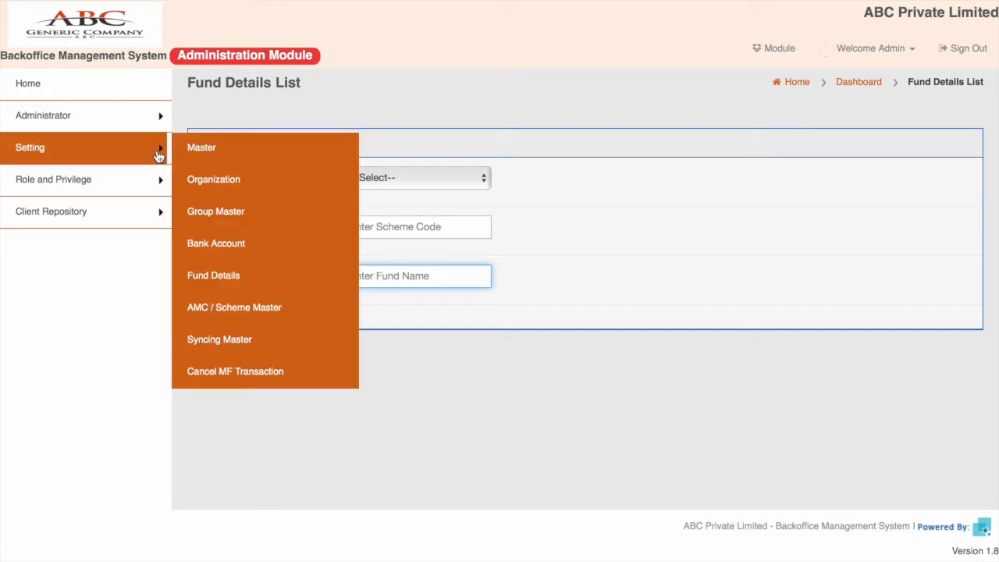
pyautogui.click(270, 321)
# Open the Cancel MF Transaction page and look over the SIP transactions that can be cancelled
pyautogui.moveTo(153, 149)
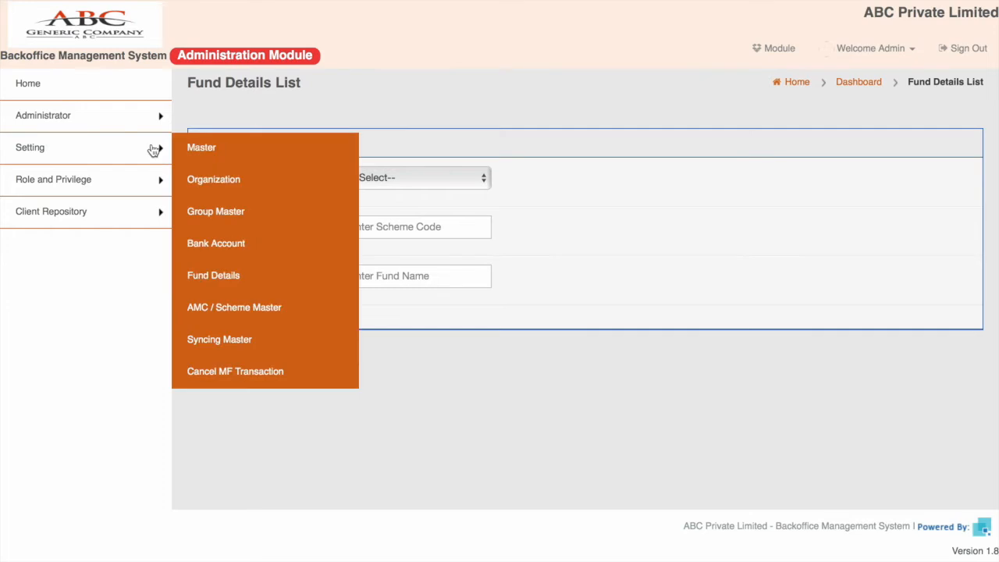
pyautogui.click(258, 373)
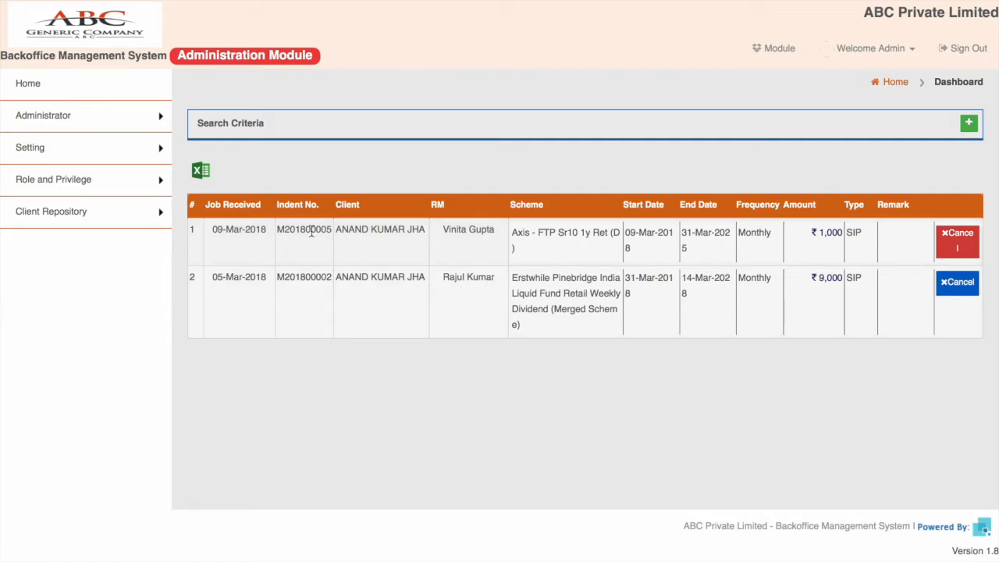
pyautogui.moveTo(107, 151)
pyautogui.moveTo(108, 127)
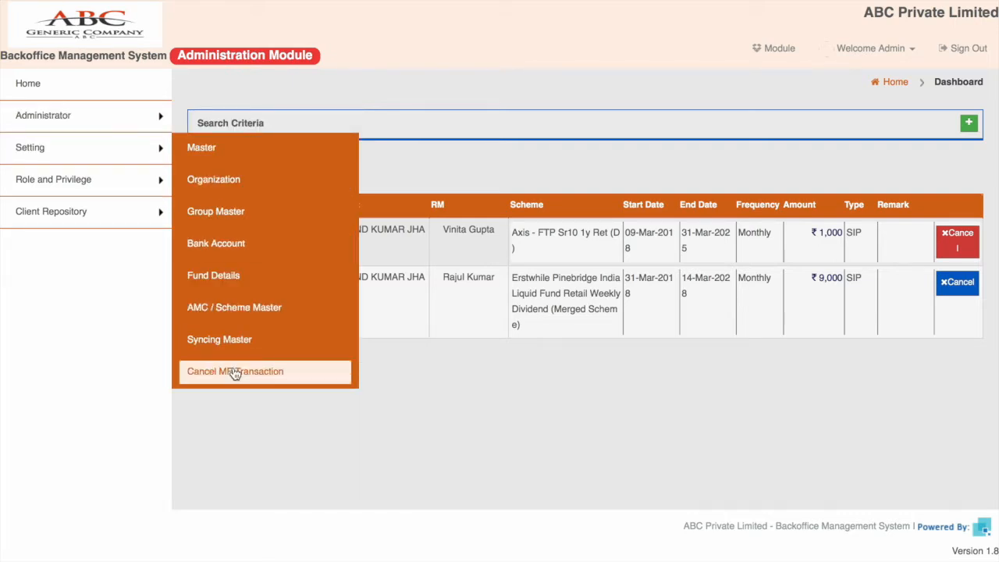
# View the Add Role page with its existing roles and go on to the Assign Privilege To Role page
pyautogui.moveTo(108, 188)
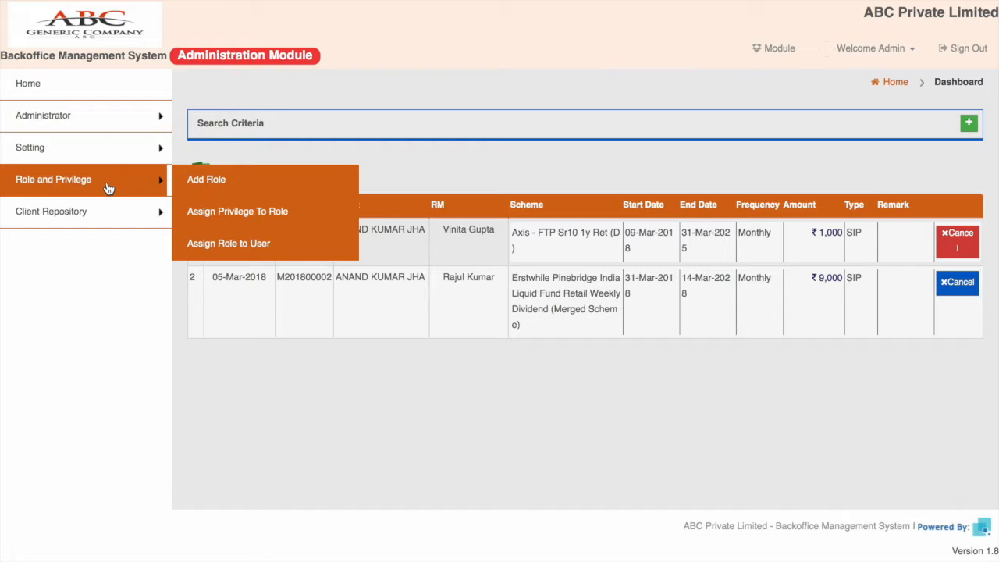
pyautogui.click(200, 188)
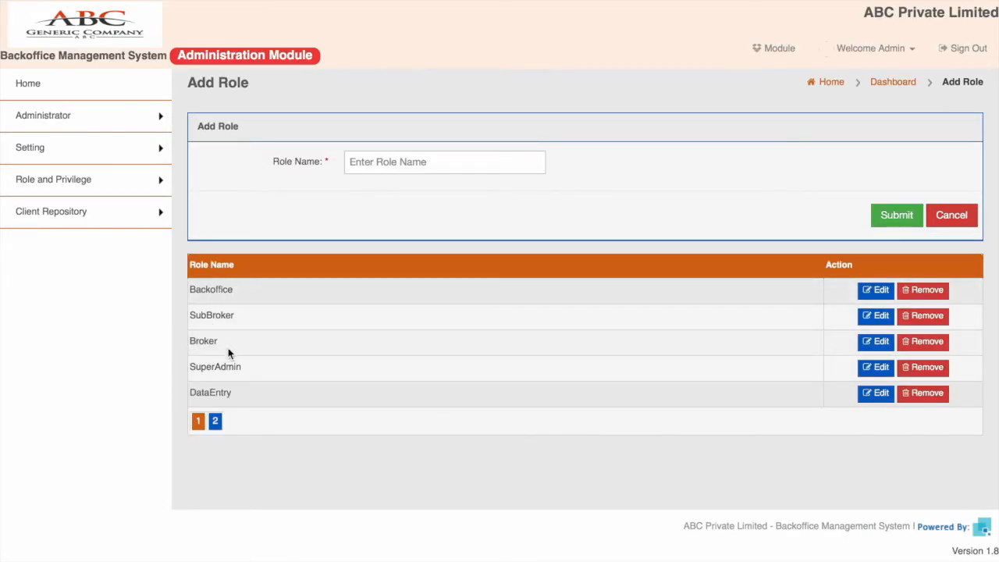
pyautogui.moveTo(130, 185)
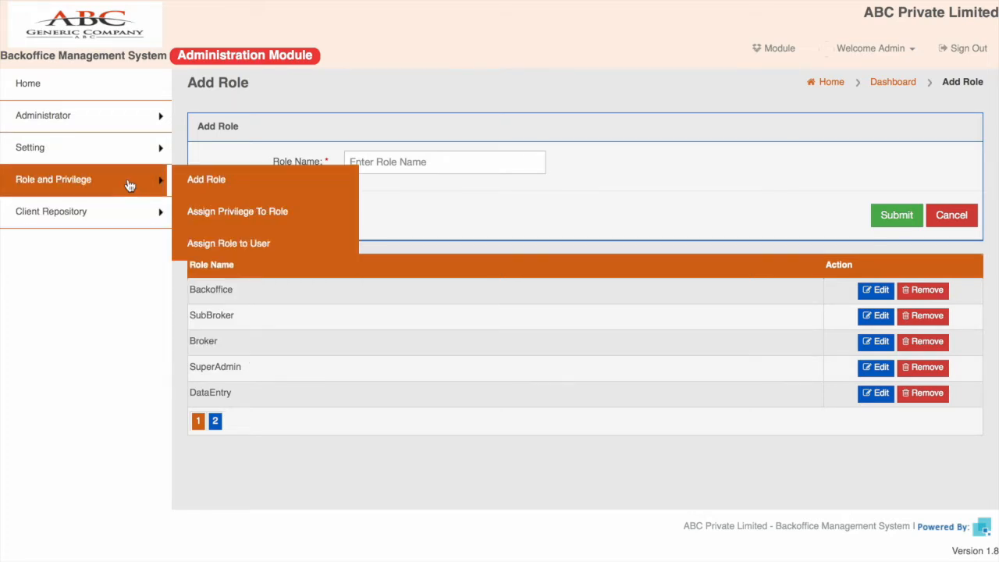
pyautogui.click(221, 220)
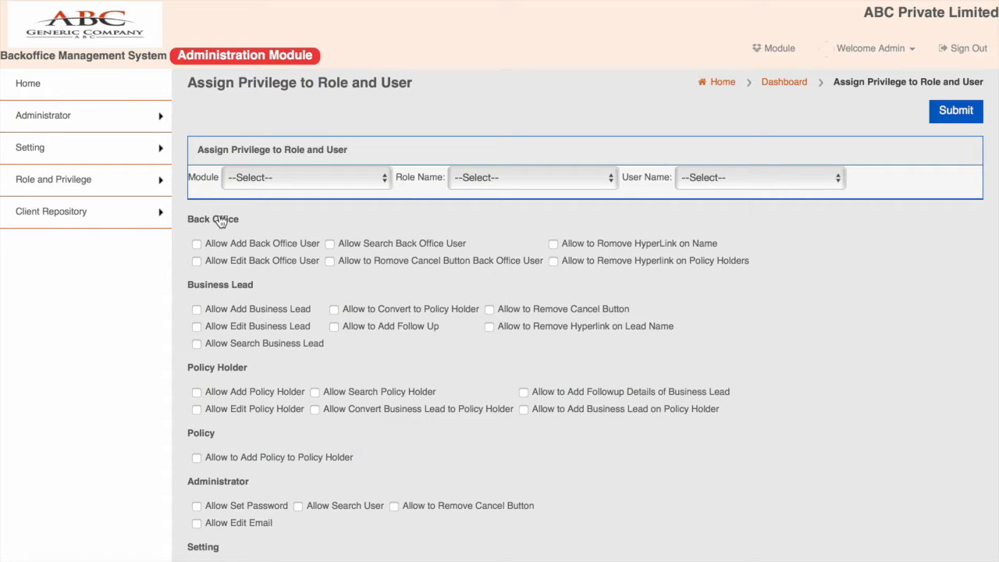
# Examine the module, role name and user name options for assigning privileges without choosing any
pyautogui.click(312, 179)
pyautogui.click(374, 149)
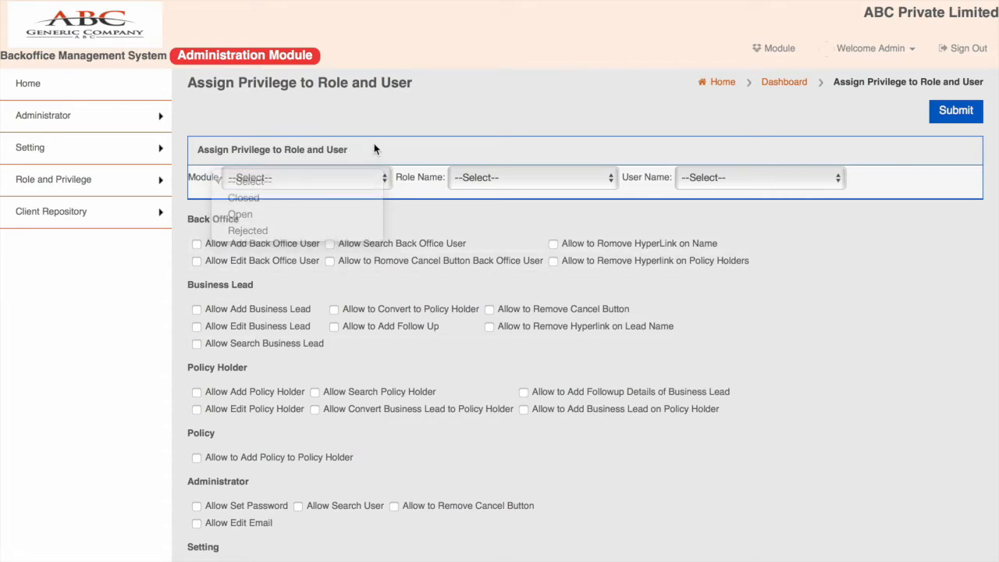
pyautogui.click(503, 178)
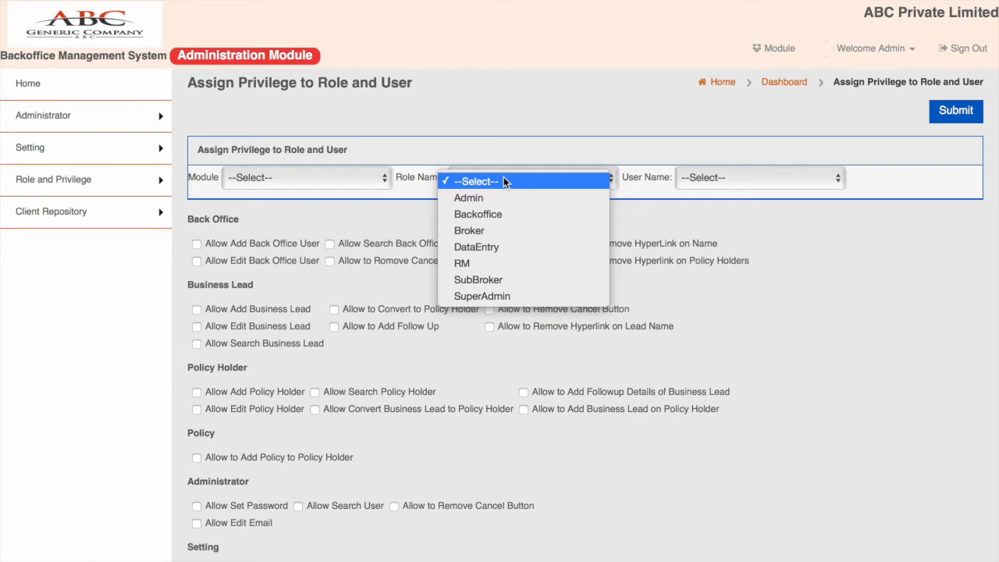
pyautogui.click(586, 147)
pyautogui.click(703, 177)
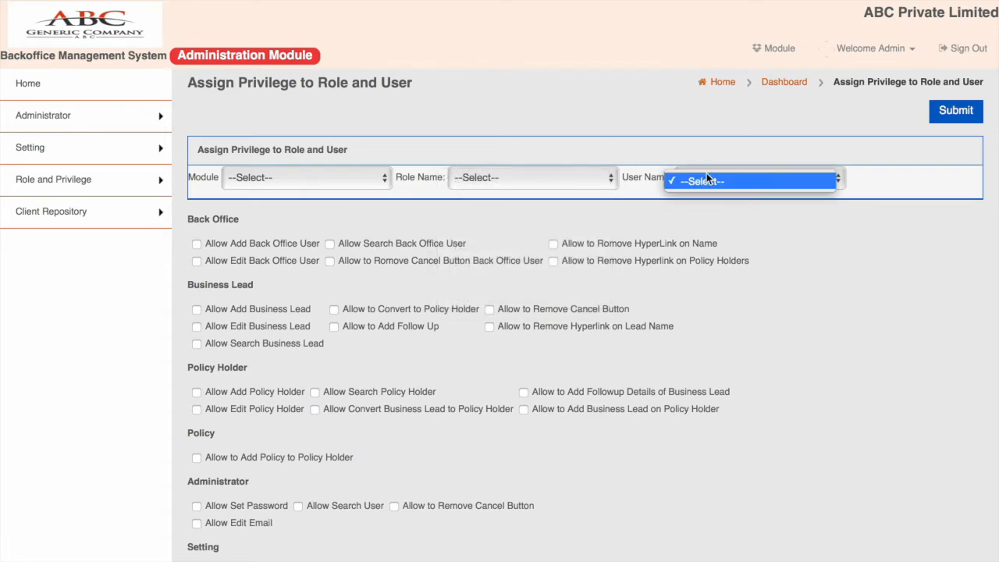
pyautogui.click(650, 150)
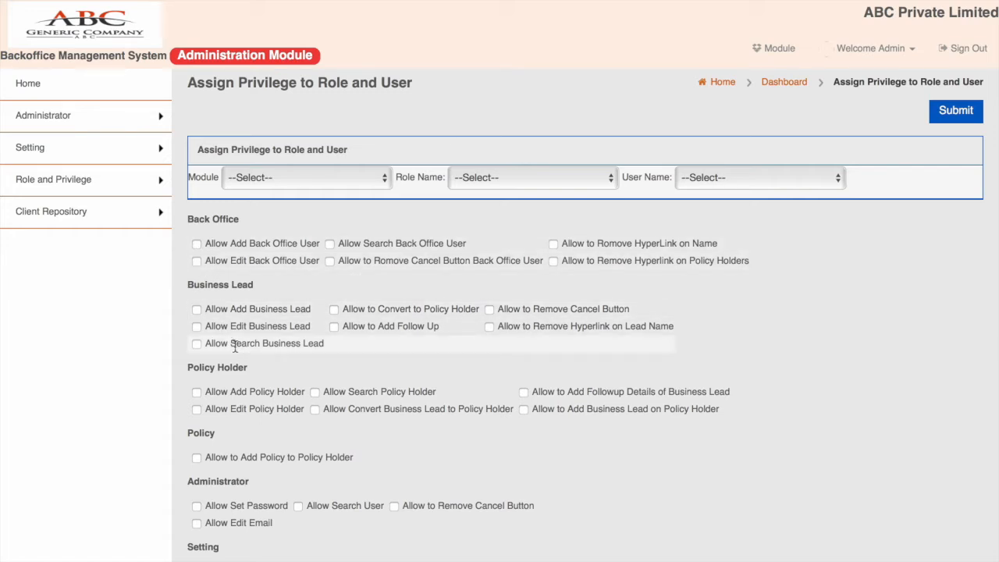
# On the Assign Role to User page, examine the role options for the first Back Office user and reset the row's edit
pyautogui.moveTo(74, 185)
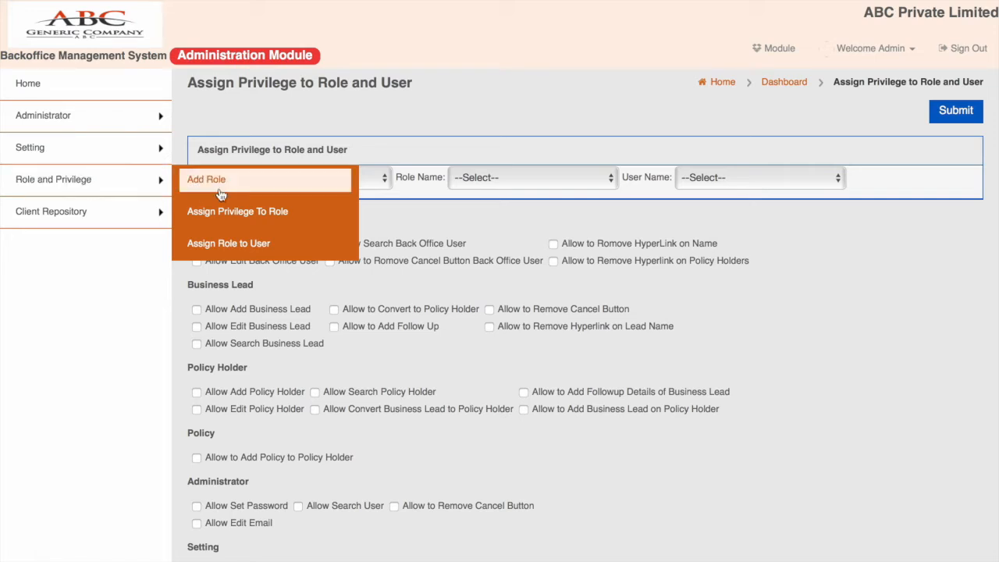
pyautogui.click(244, 246)
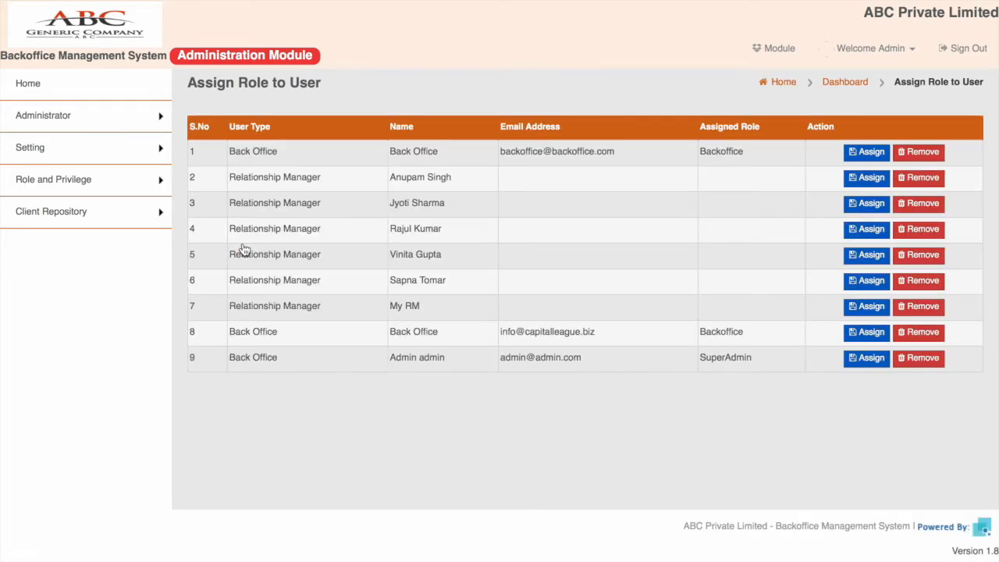
pyautogui.click(861, 156)
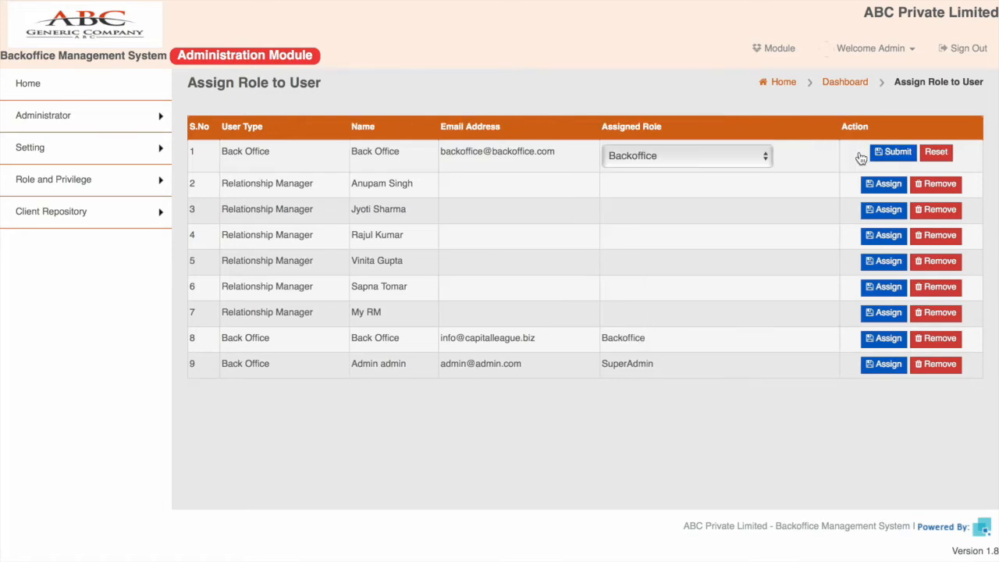
pyautogui.click(693, 153)
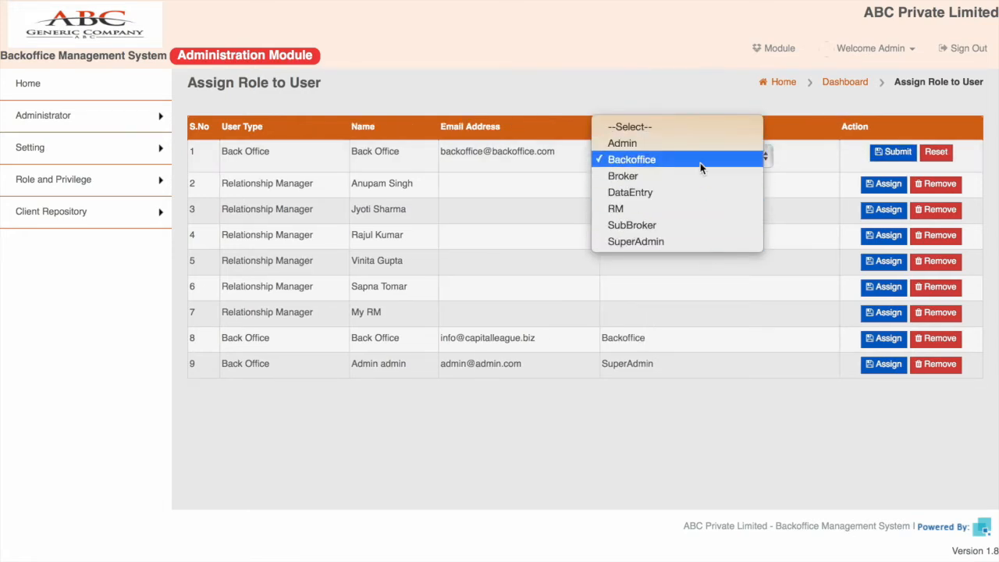
pyautogui.click(555, 160)
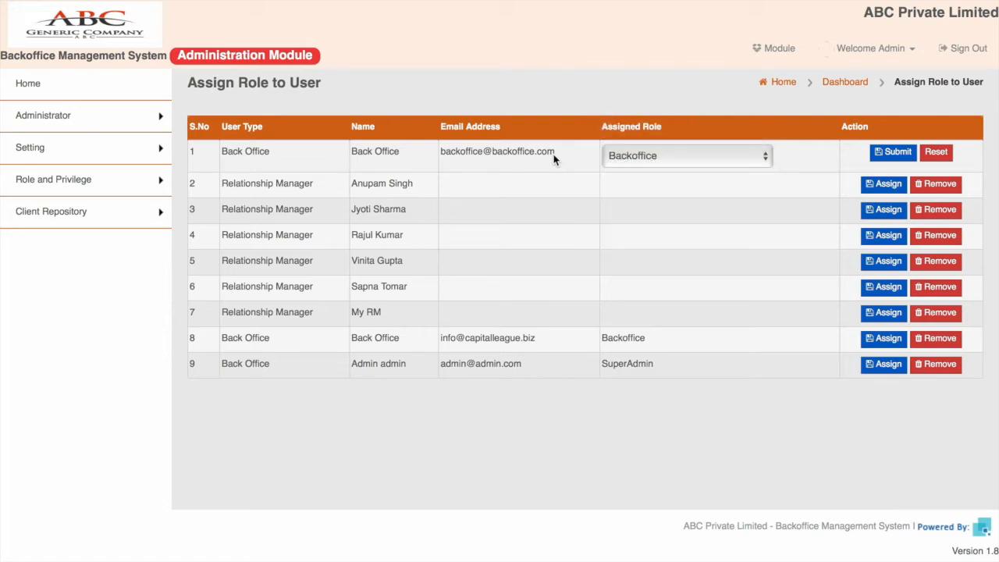
pyautogui.click(934, 152)
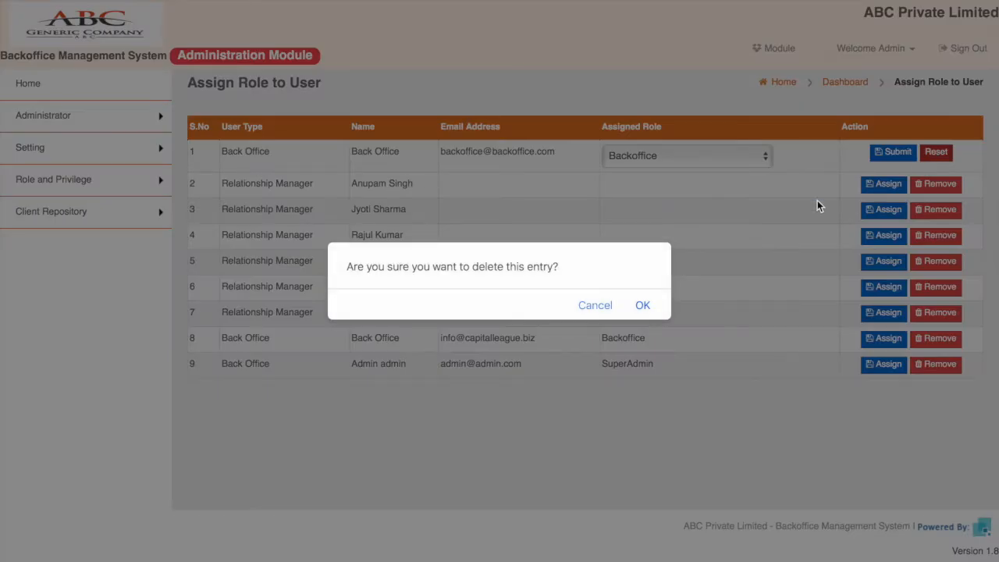
pyautogui.click(642, 309)
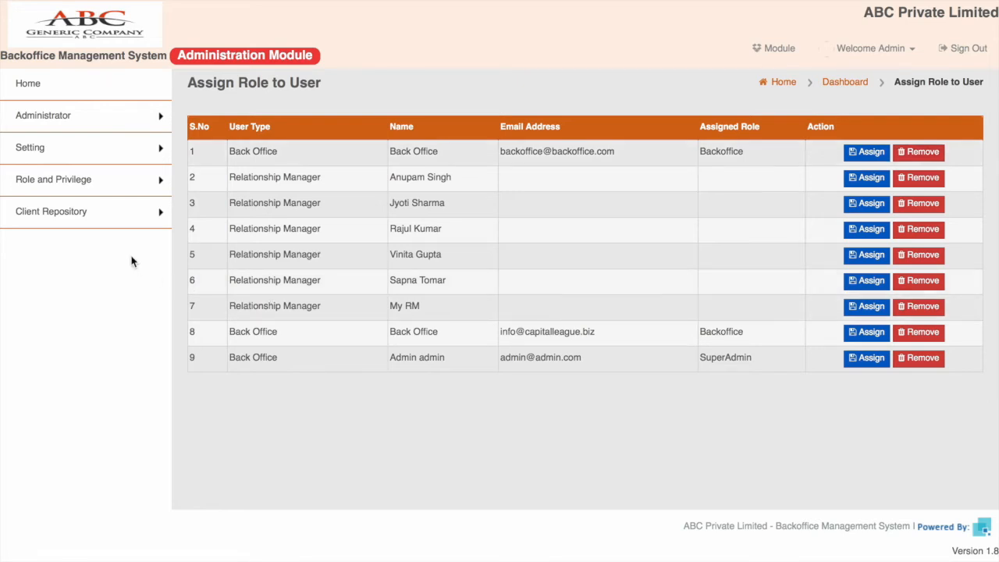
# View the Client List and look over the personal details fields of the new client registration form
pyautogui.moveTo(110, 220)
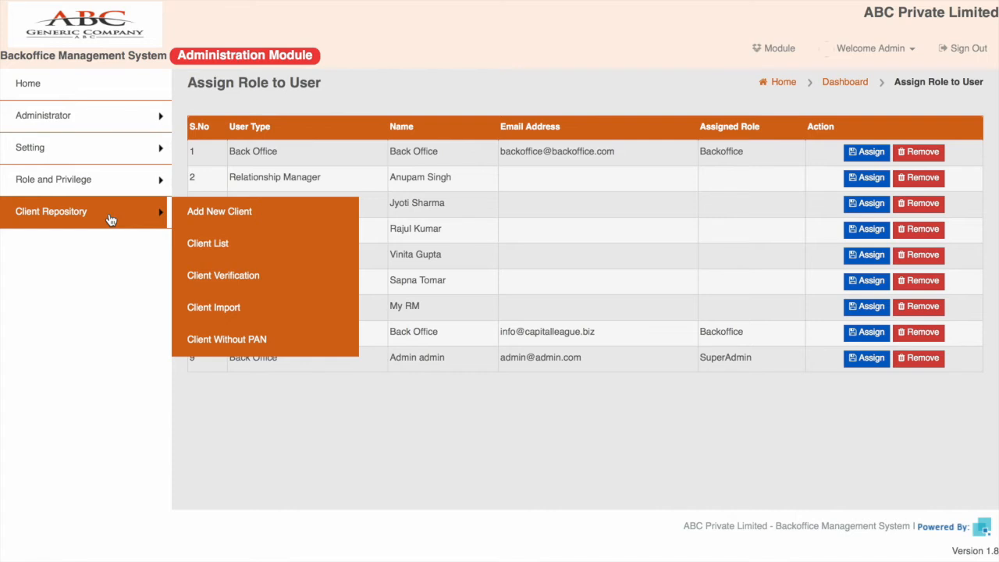
pyautogui.click(216, 247)
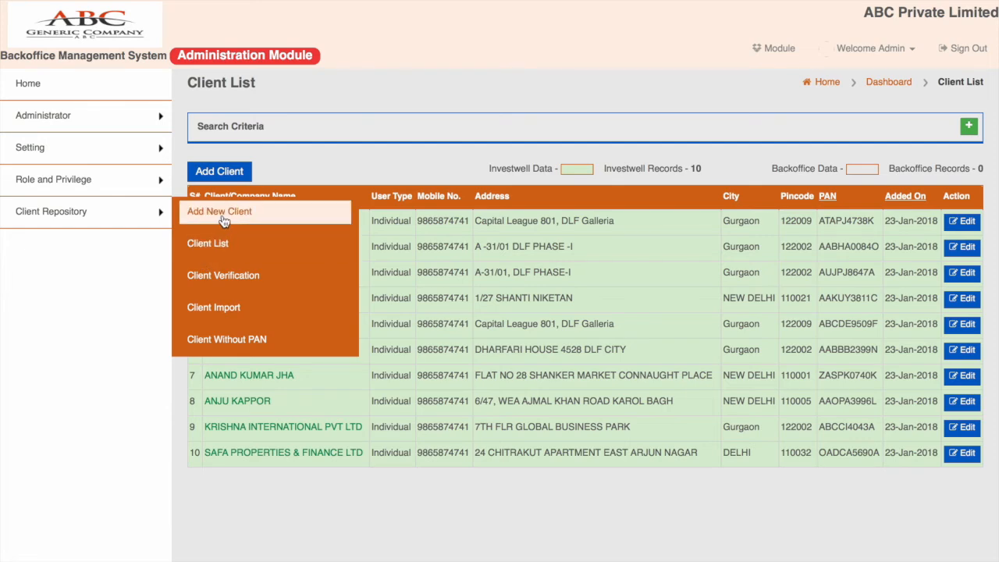
pyautogui.click(223, 220)
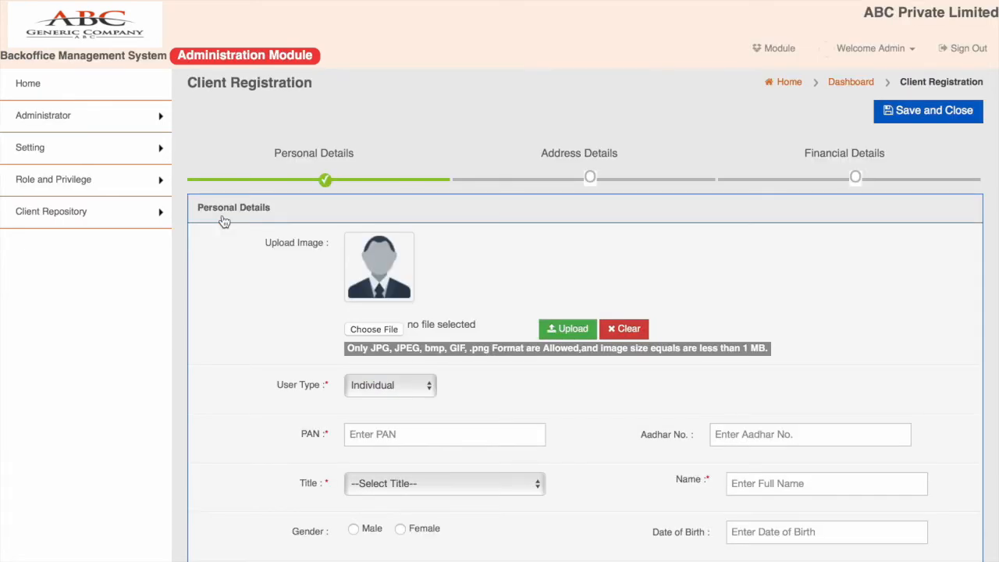
pyautogui.scroll(-5, 224, 222)
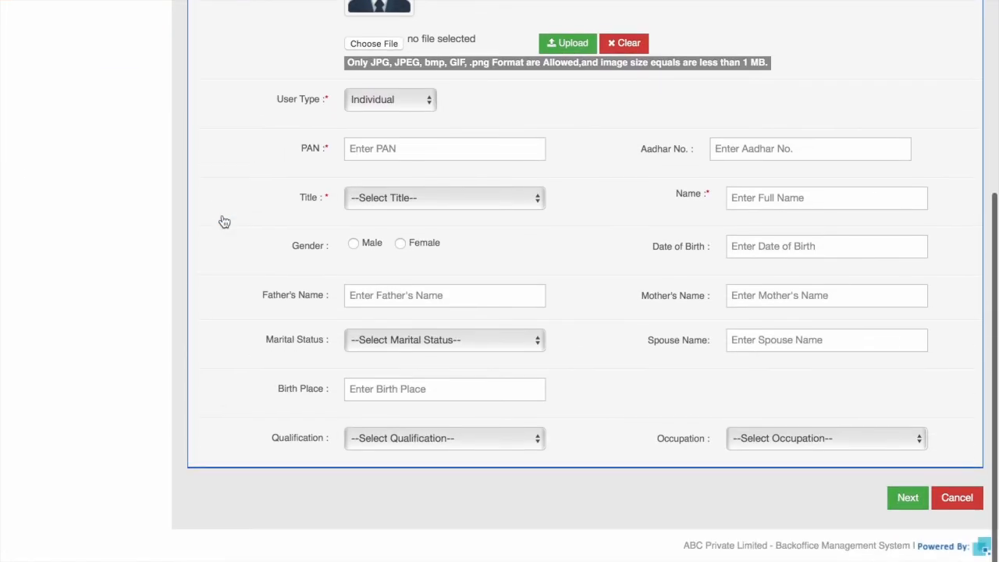
pyautogui.scroll(5, 224, 222)
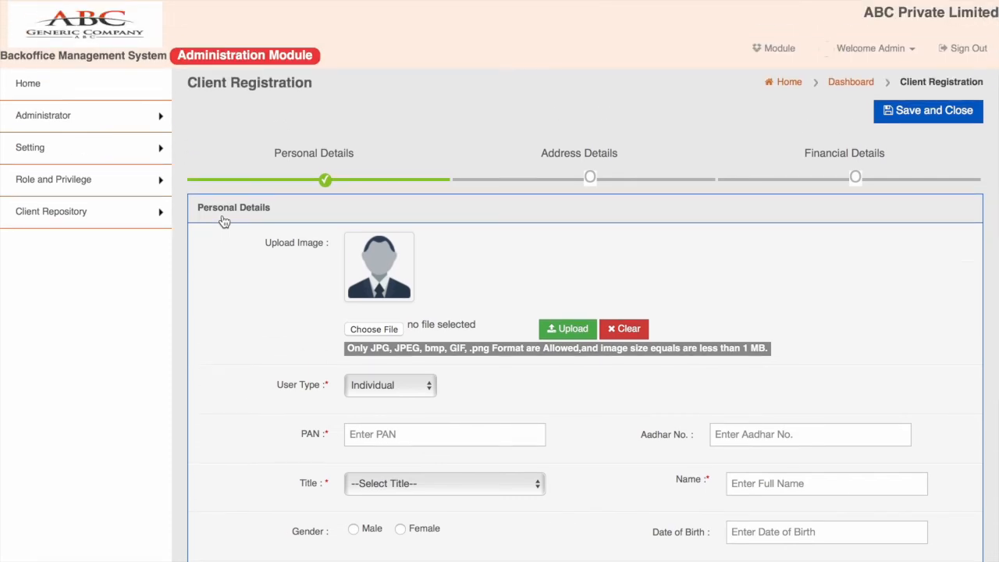
# Open the Client Import page and search the merge details for the second client suggested for "a"
pyautogui.click(92, 220)
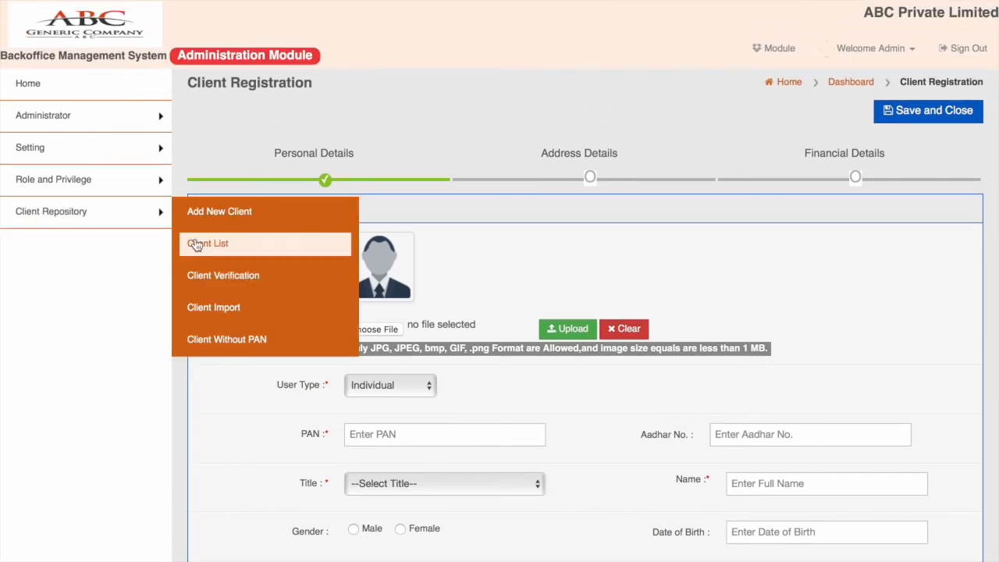
pyautogui.click(224, 309)
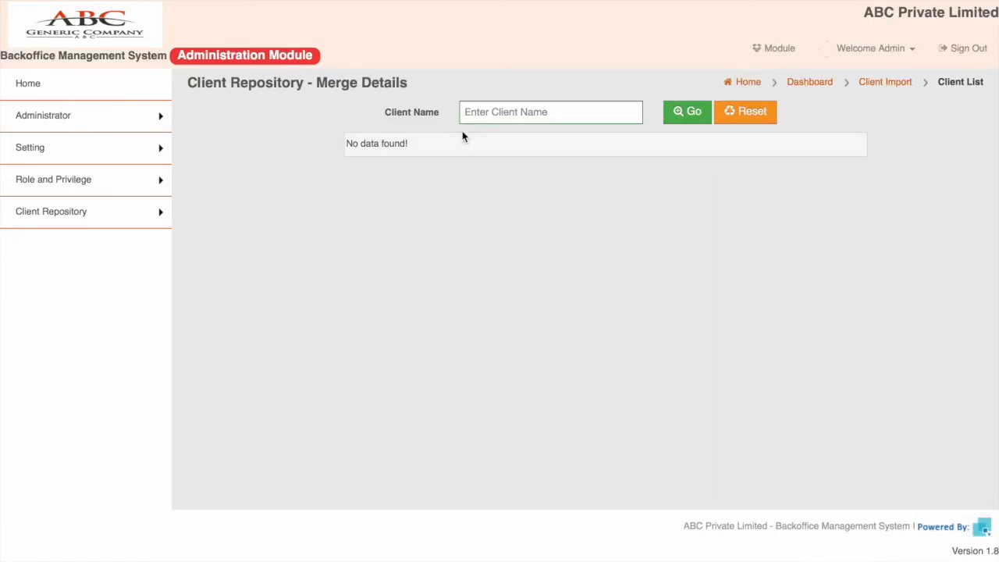
pyautogui.click(487, 114)
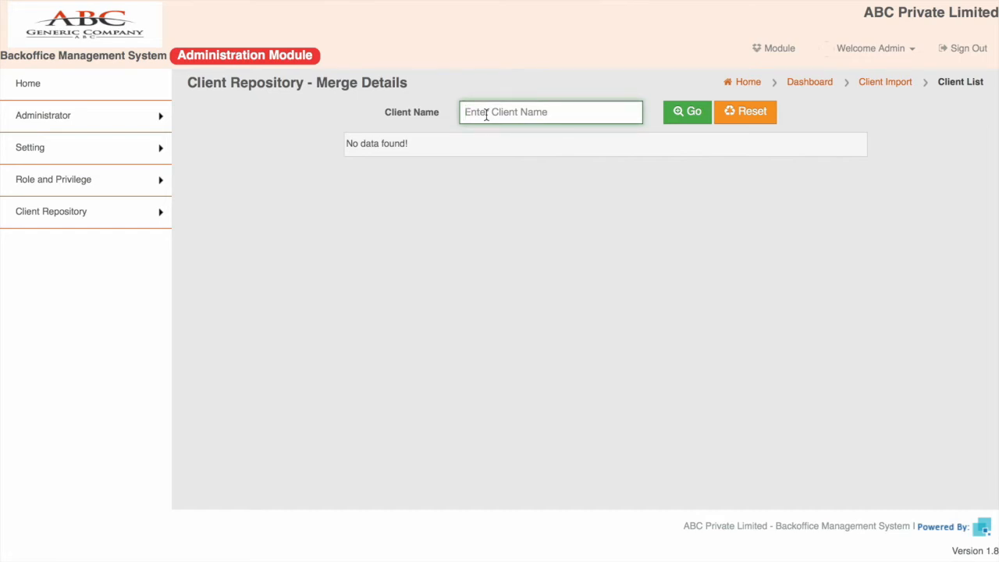
pyautogui.write('a')
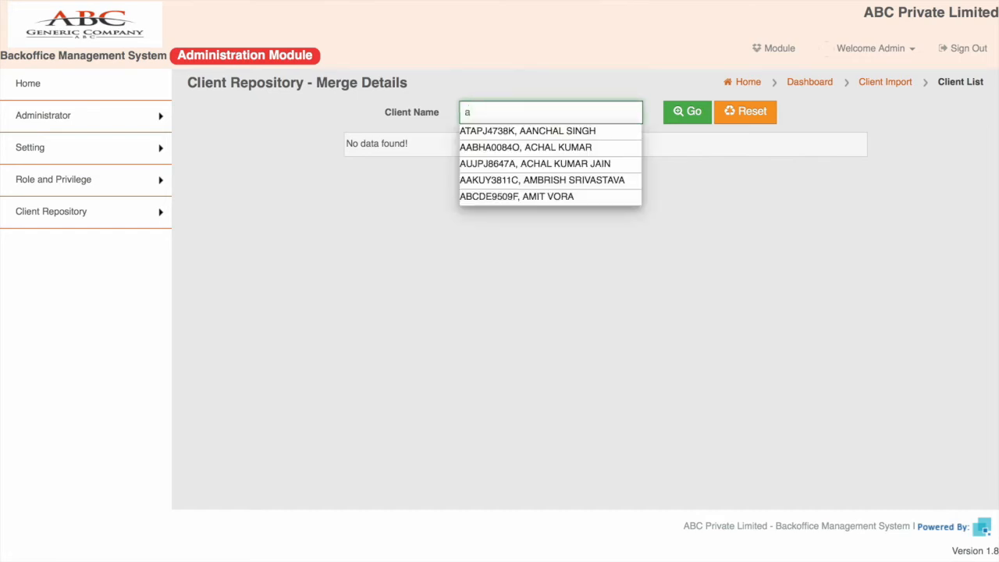
pyautogui.click(541, 148)
pyautogui.click(679, 123)
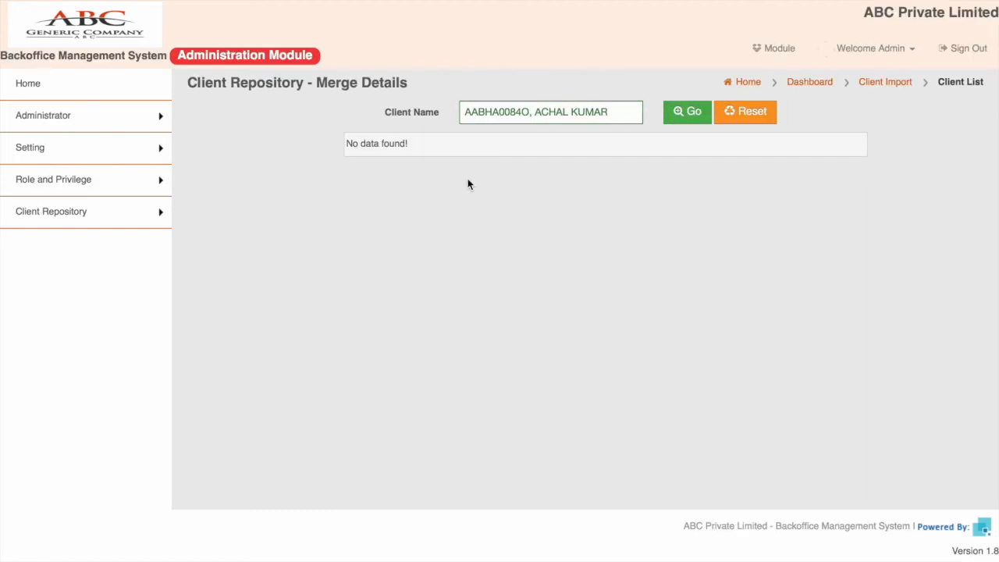